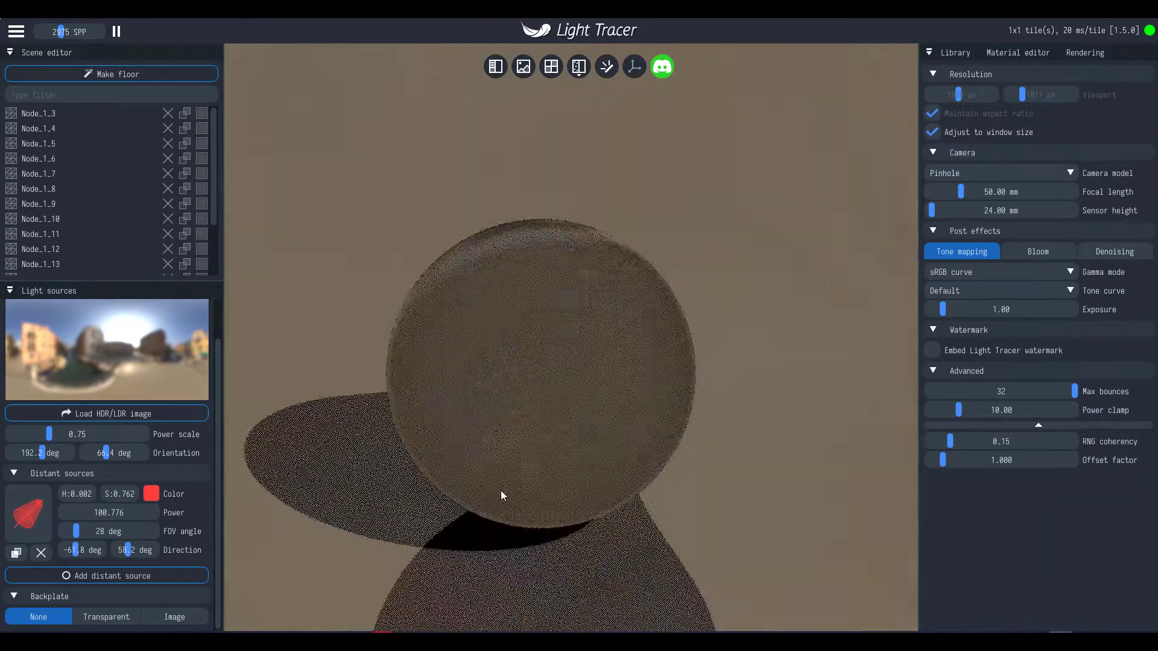
# - Rotate the environment to about 248° for a blue backdrop and make the distant light white
pyautogui.moveTo(43, 452); pyautogui.dragTo(49, 454)
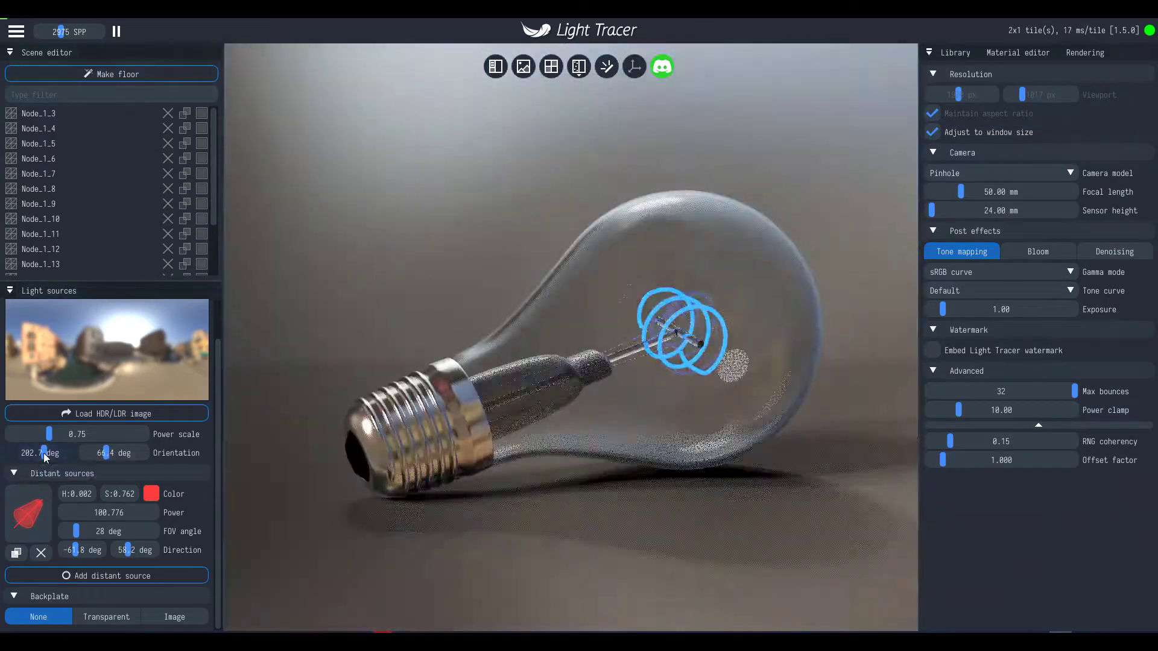
pyautogui.moveTo(49, 454); pyautogui.dragTo(55, 454)
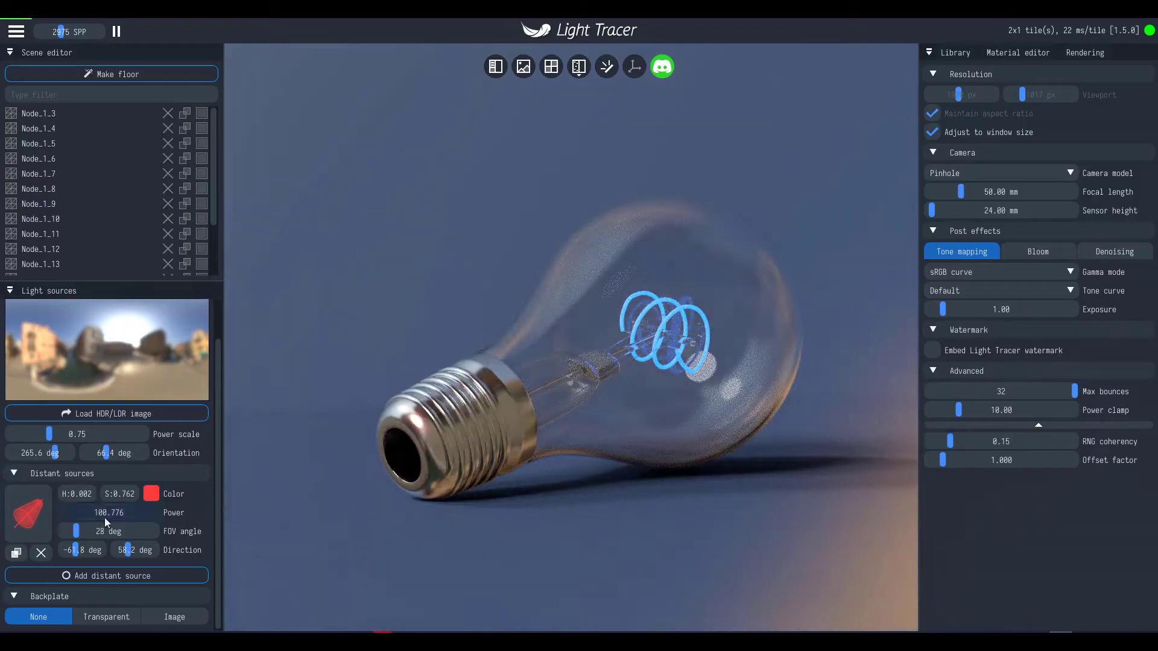
pyautogui.click(151, 494)
pyautogui.click(232, 516)
pyautogui.moveTo(55, 452); pyautogui.dragTo(53, 454)
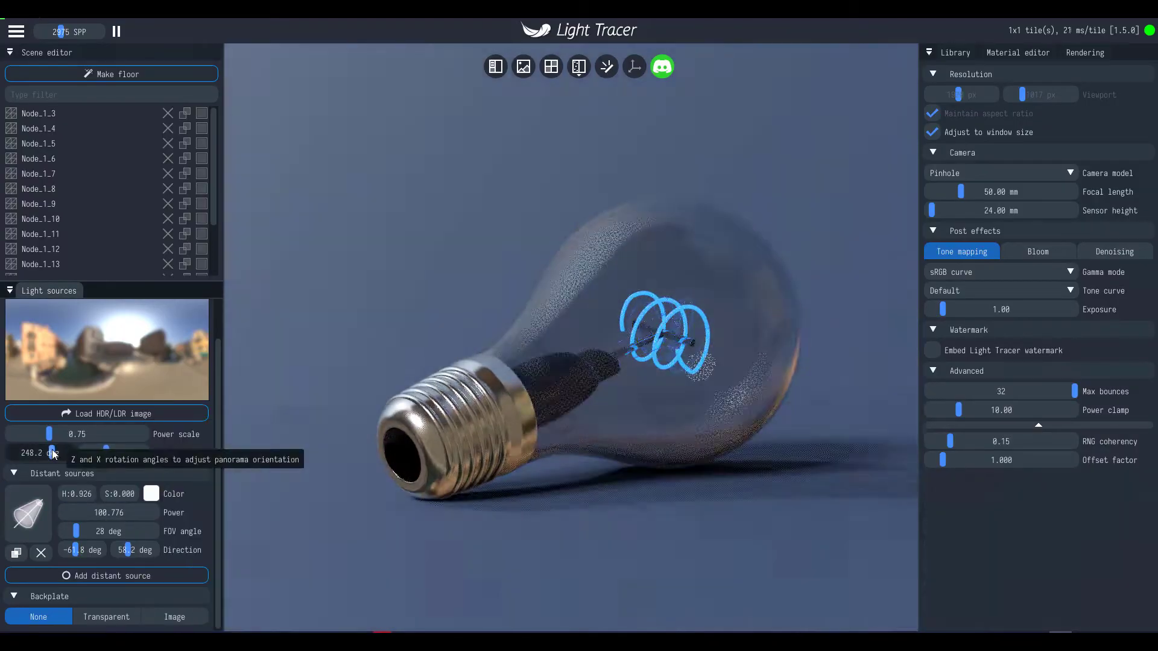
# - Raise the distant light power to about 122 and bring up the screw base's material settings
pyautogui.moveTo(91, 512); pyautogui.dragTo(115, 512)
pyautogui.click(398, 453)
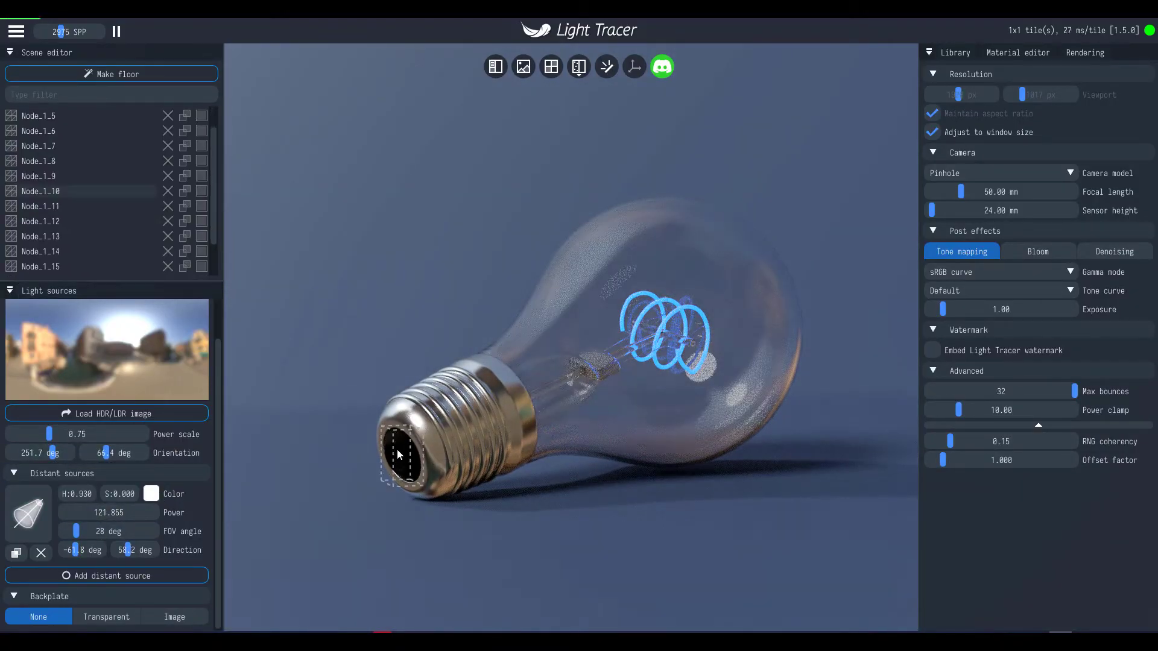
pyautogui.click(1018, 53)
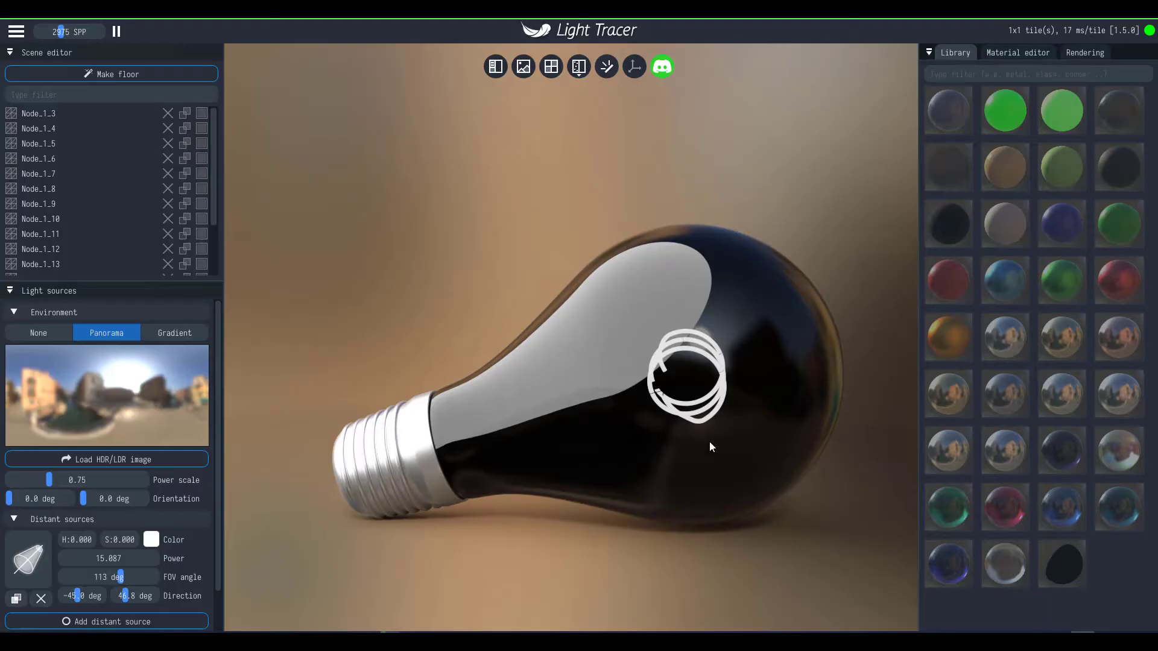
# - Apply the Clear Glass library material to the bulb's glass shell and review it
pyautogui.click(474, 319)
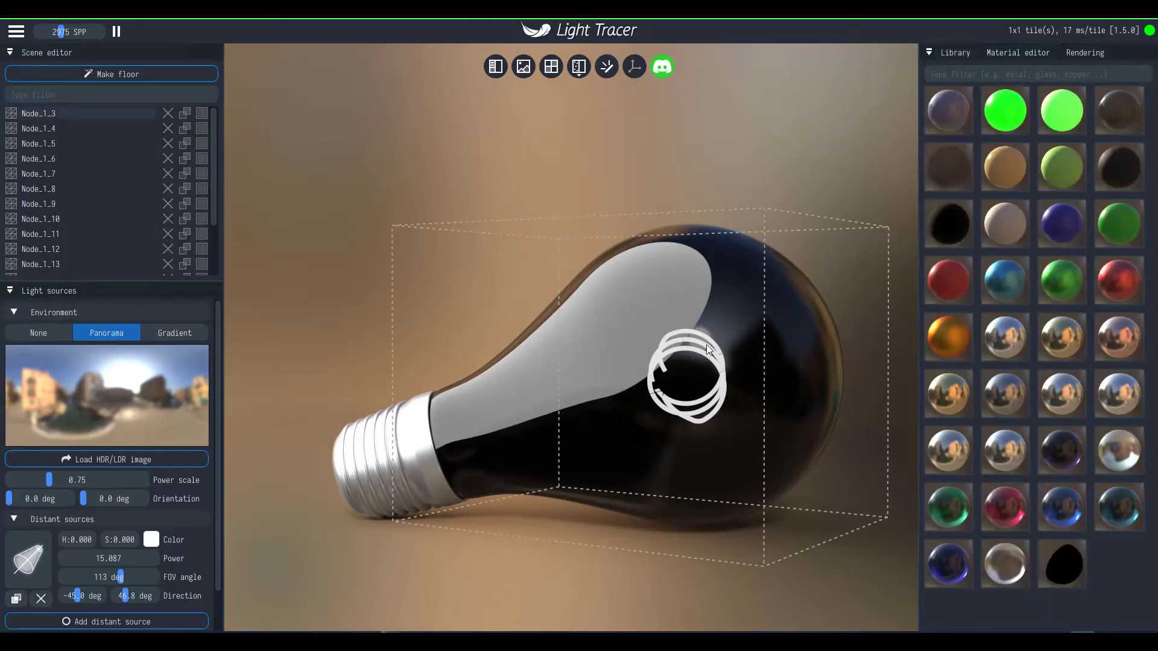
pyautogui.click(996, 562)
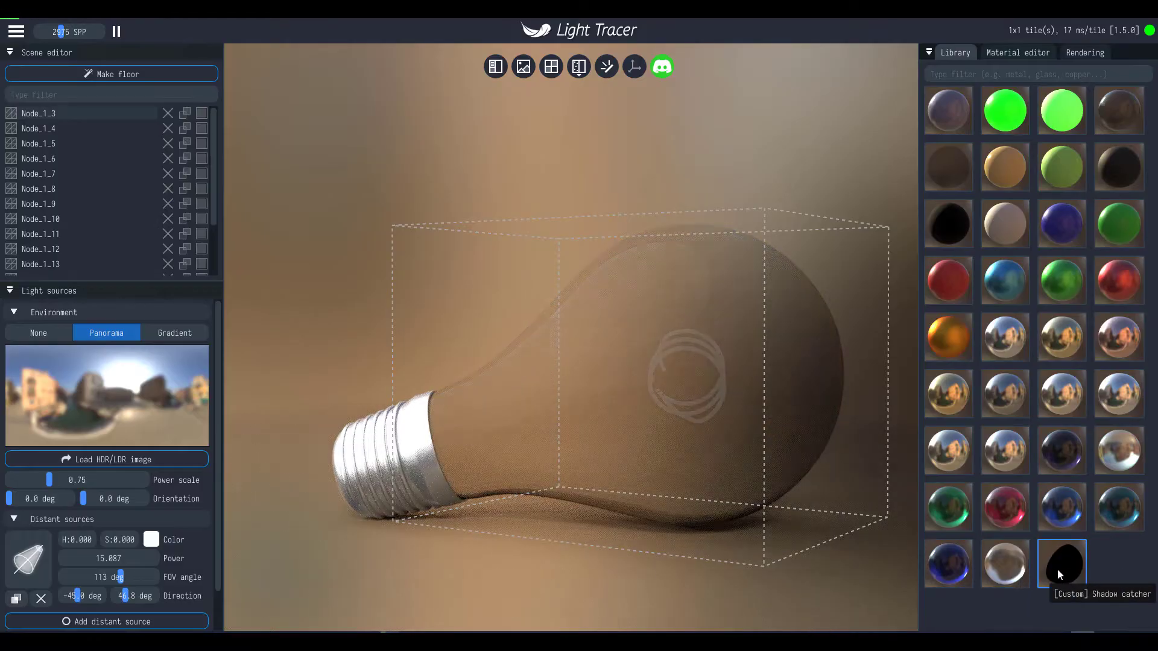
pyautogui.click(1017, 52)
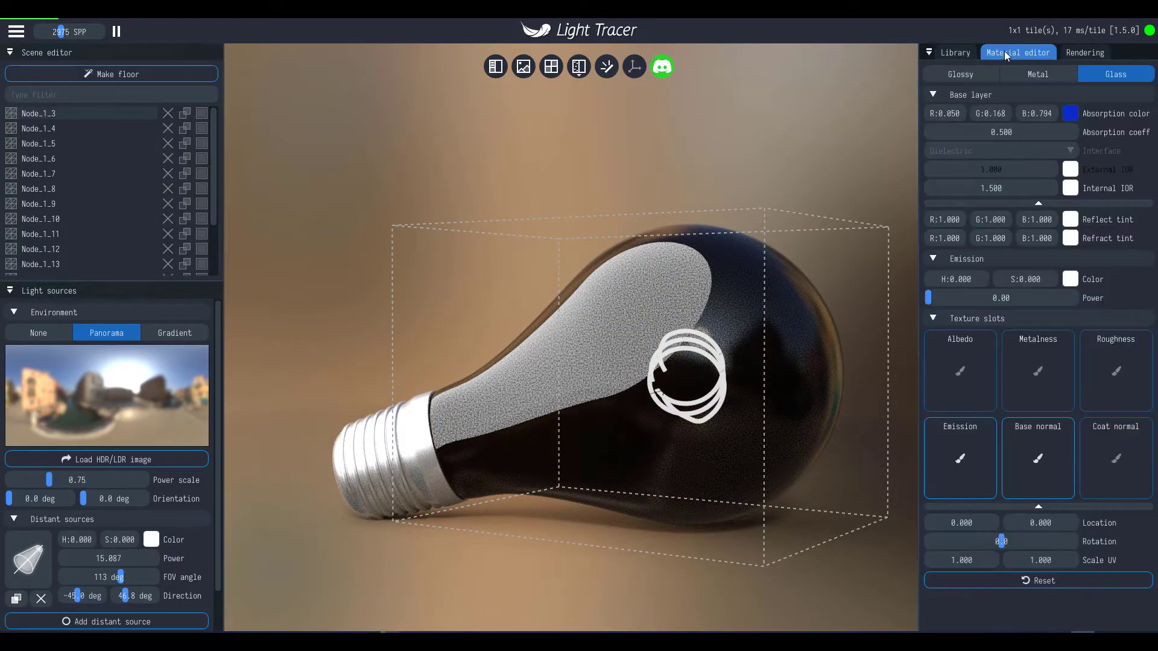
# - Delete the glass shell Node_1.3 and the screw base Node_1.4 from the scene
pyautogui.click(17, 32)
pyautogui.moveTo(53, 81)
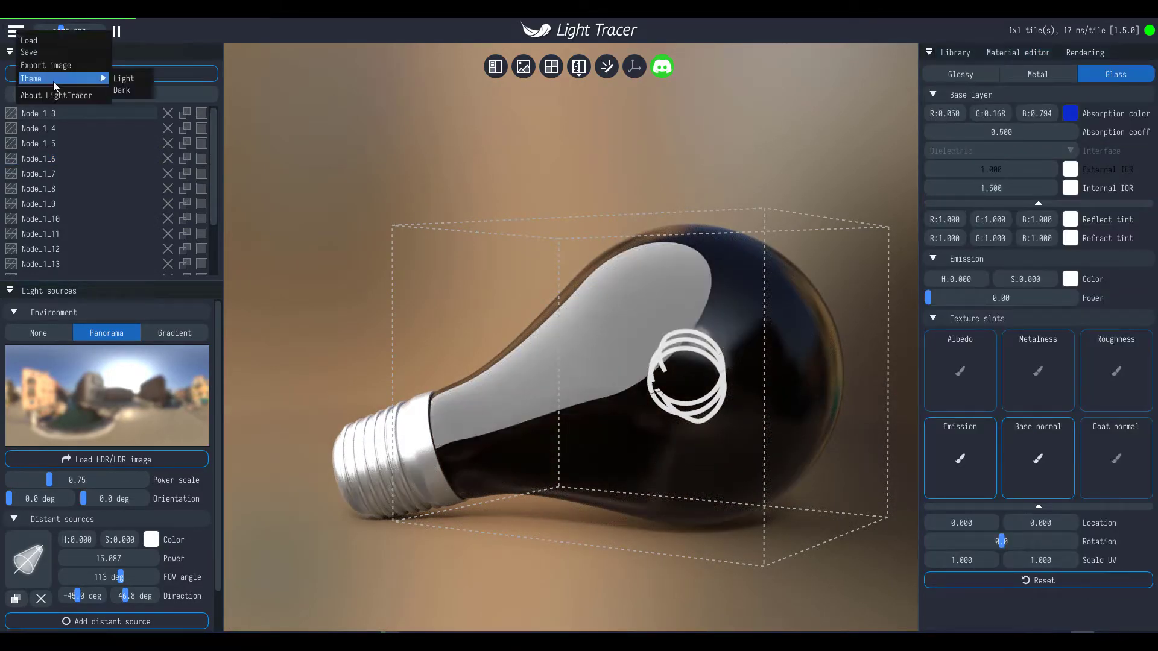
pyautogui.click(115, 144)
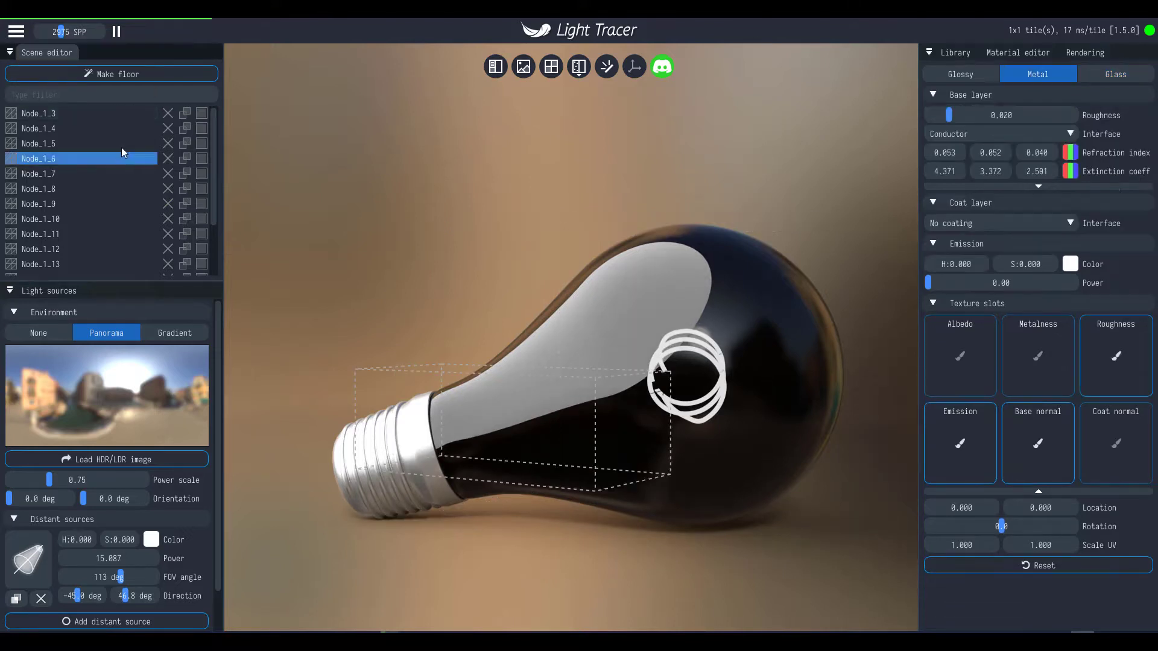
pyautogui.click(84, 115)
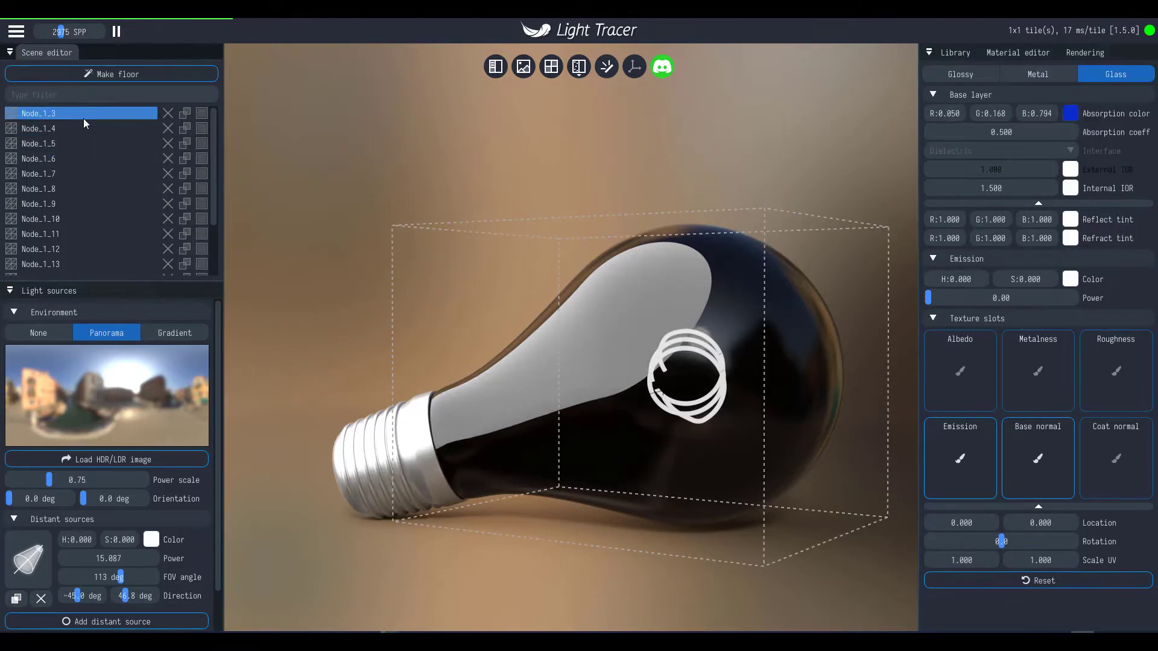
pyautogui.click(168, 113)
pyautogui.click(169, 115)
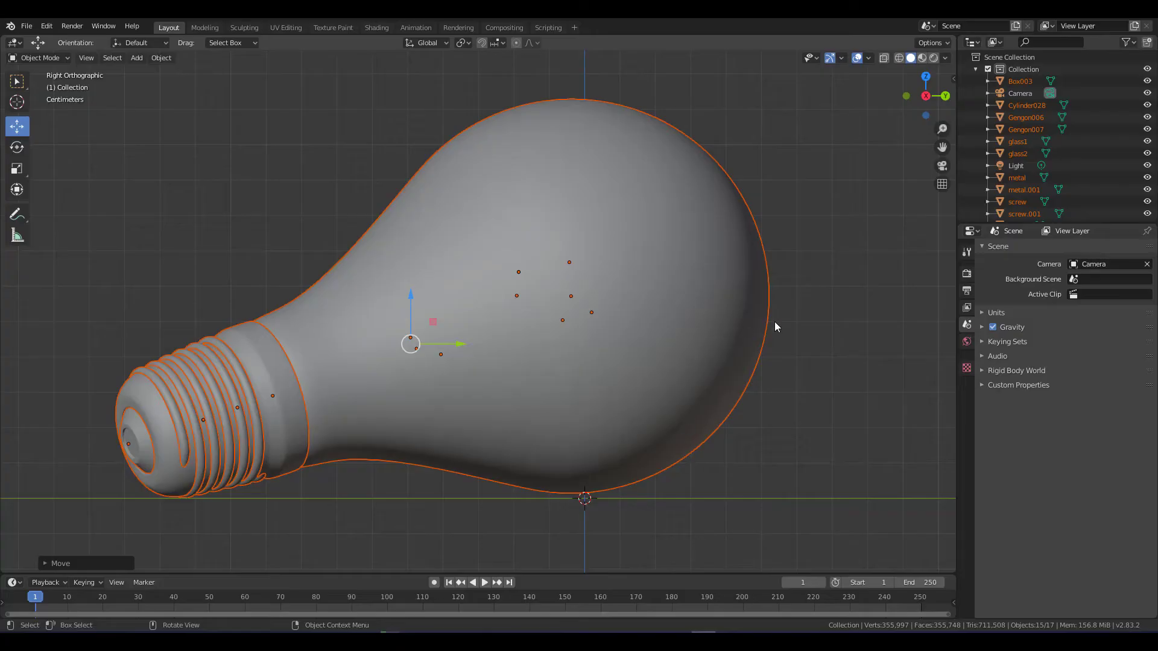
# - Launch the Light Tracer web version at lighttracer.org/app.html
pyautogui.moveTo(775, 323); pyautogui.dragTo(723, 327, button='middle')
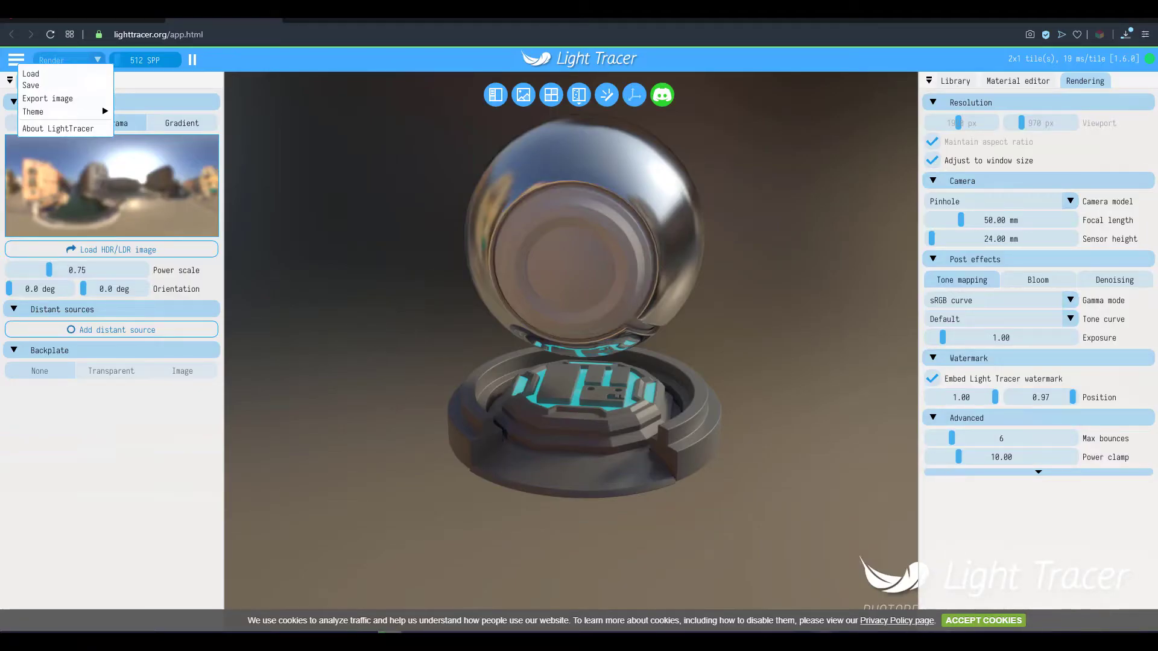
# - Close the app menu and go to the lighttracer.org Download page
pyautogui.click(344, 386)
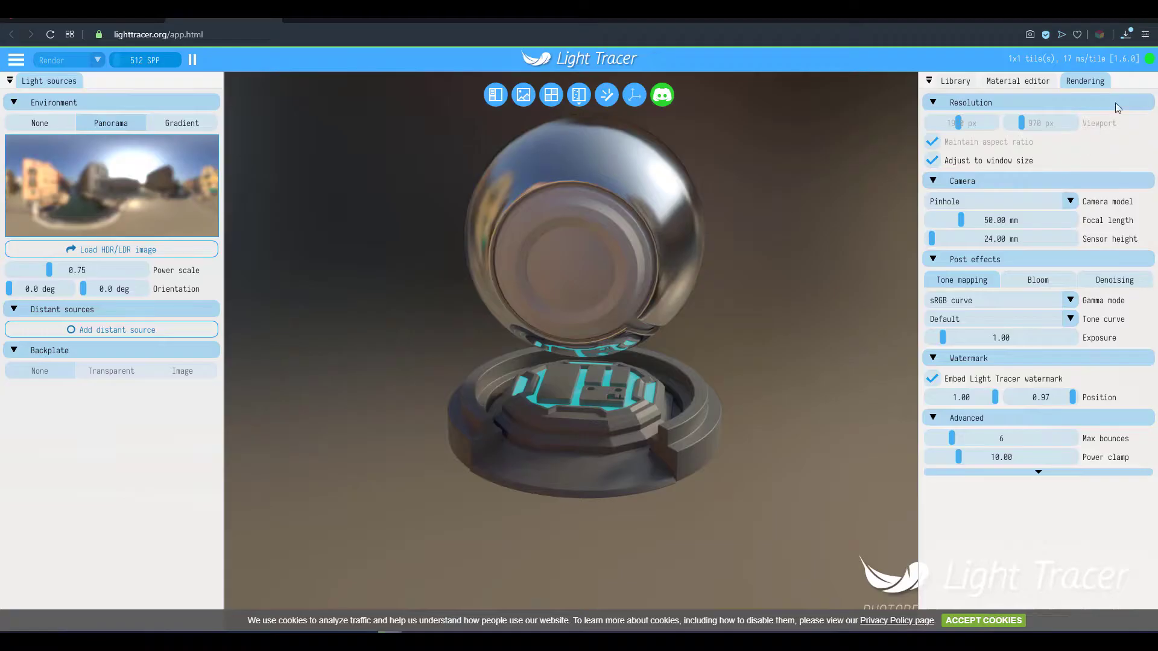
pyautogui.moveTo(1148, 61)
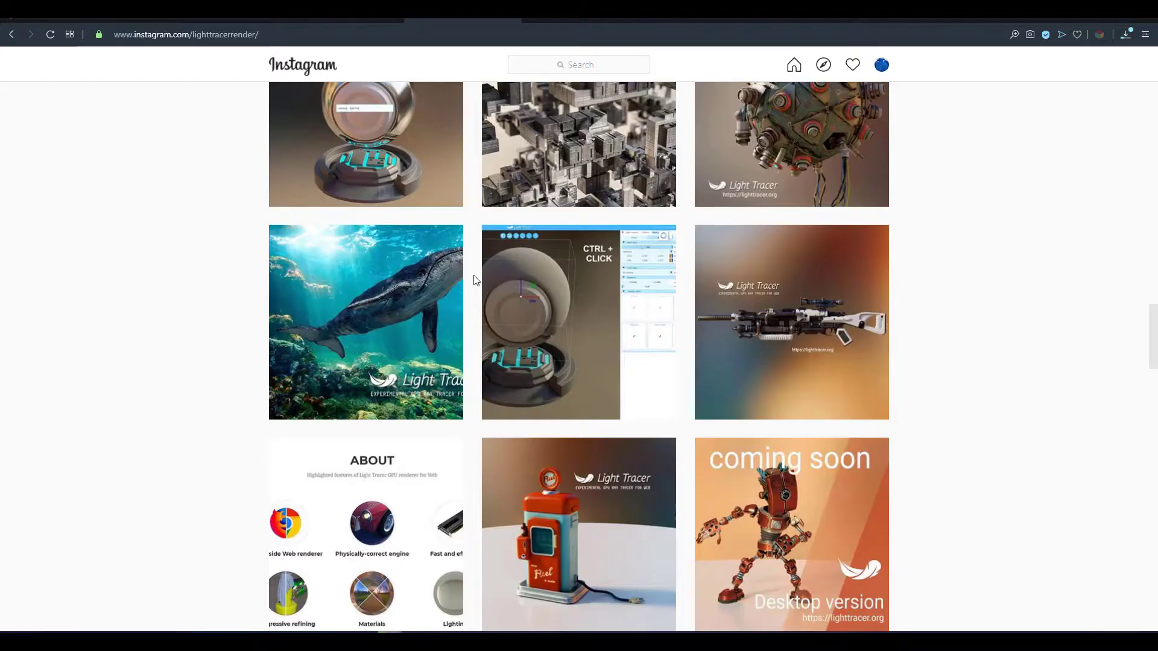
# - Scroll through the Light Tracer Instagram grid of renders
pyautogui.scroll(-7, 477, 280)
pyautogui.scroll(13, 477, 282)
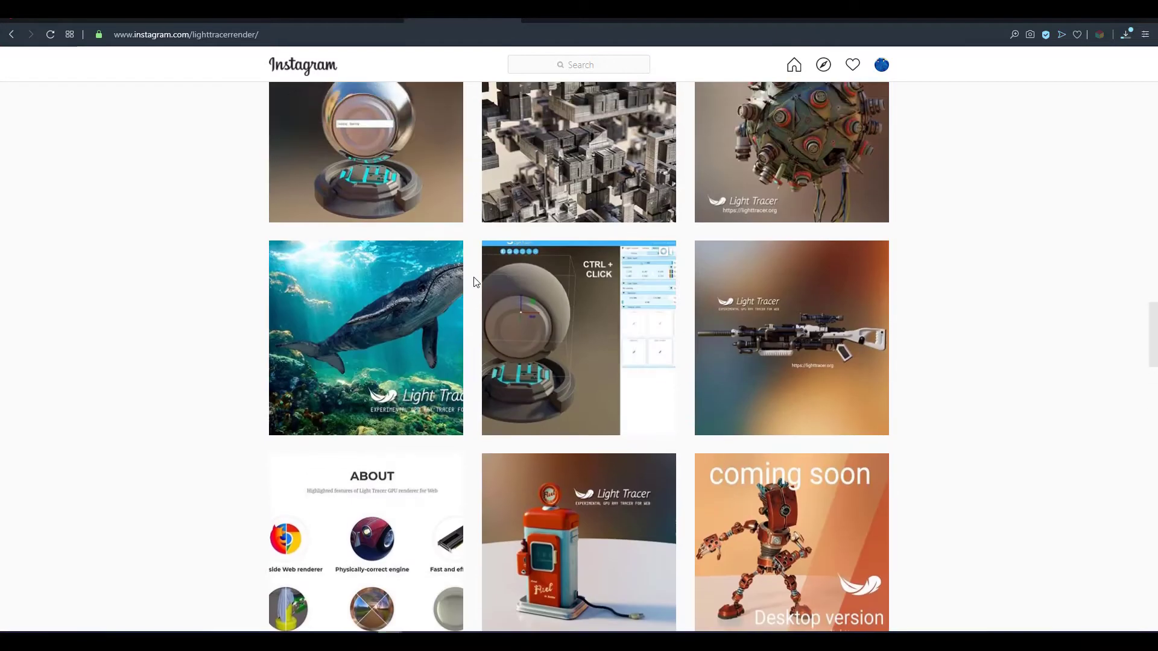
pyautogui.scroll(15, 476, 283)
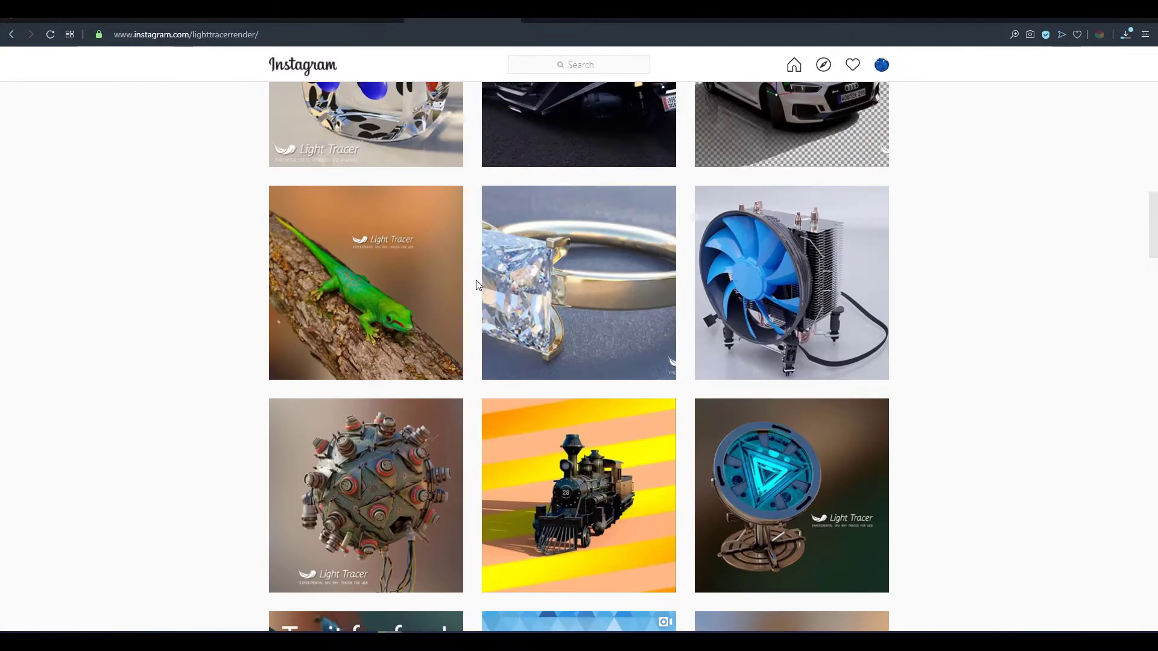
pyautogui.scroll(4, 481, 288)
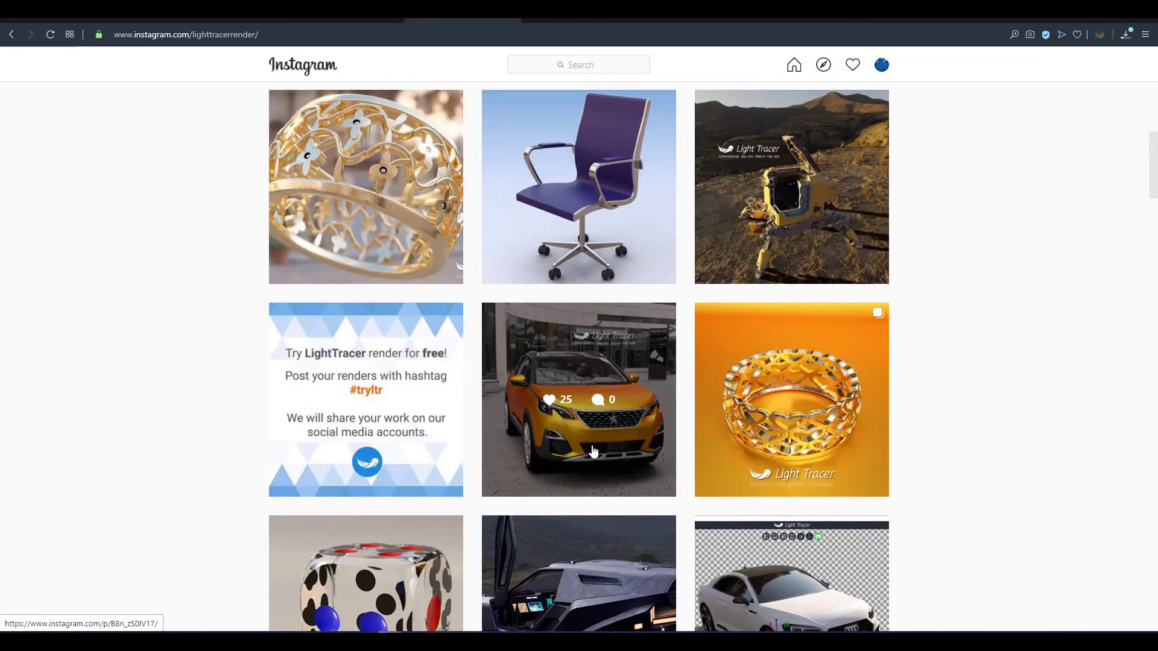
pyautogui.scroll(1, 593, 451)
pyautogui.scroll(-3, 593, 451)
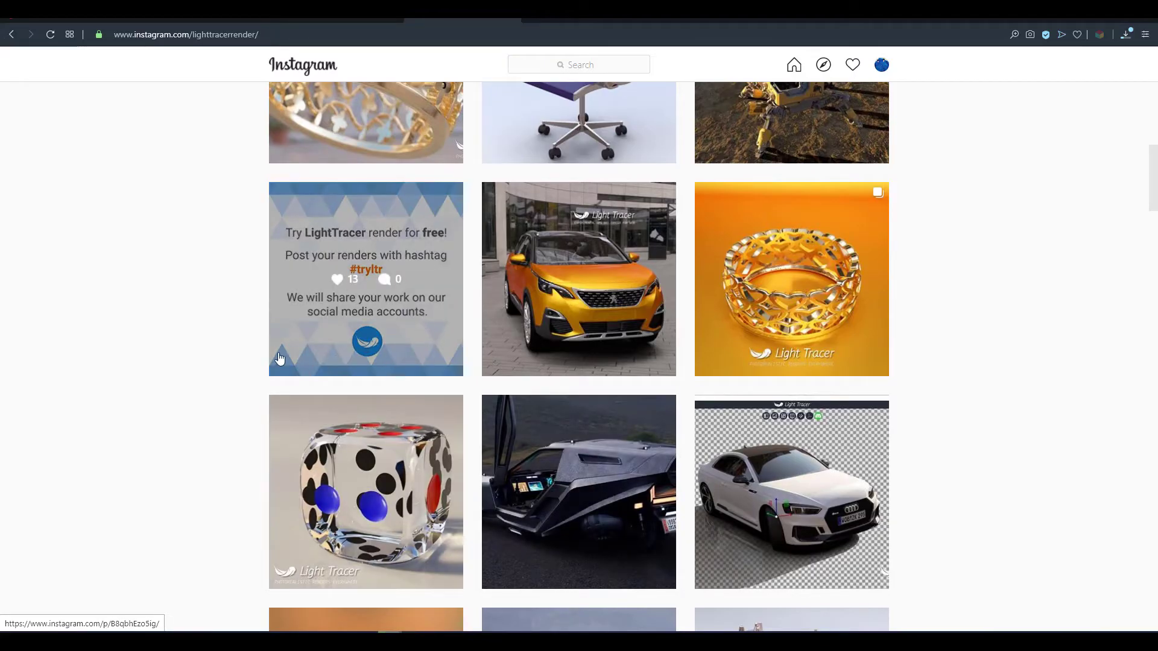
# - Open the Try LightTracer post, then close it to return to the grid
pyautogui.click(400, 316)
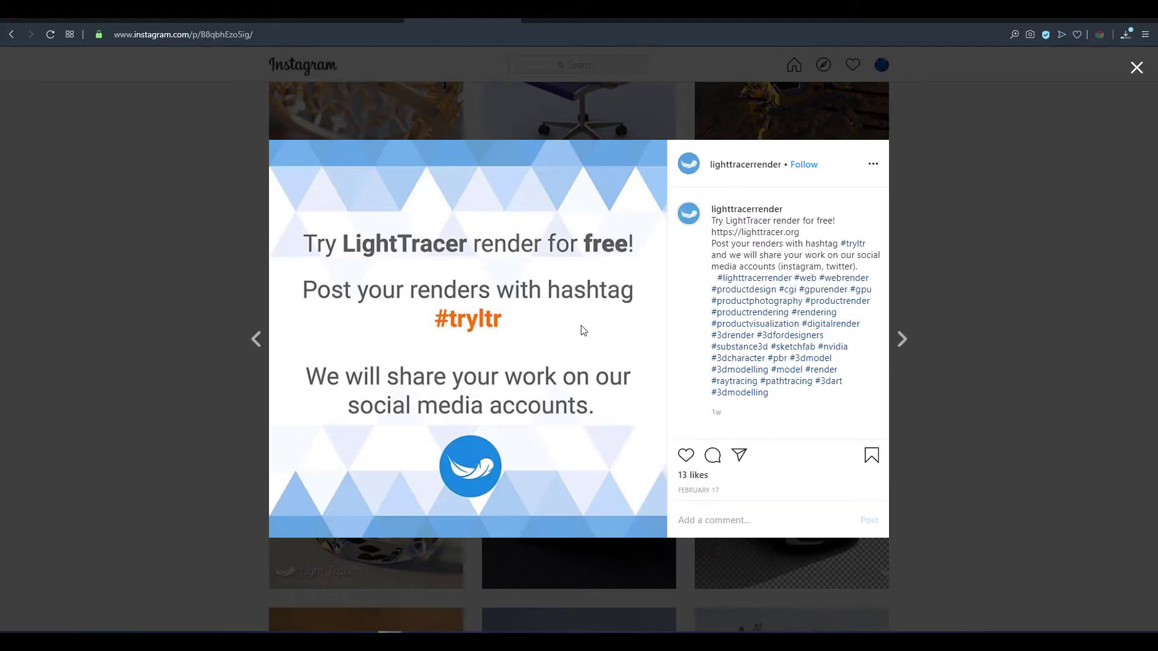
pyautogui.click(1016, 222)
pyautogui.scroll(8, 904, 401)
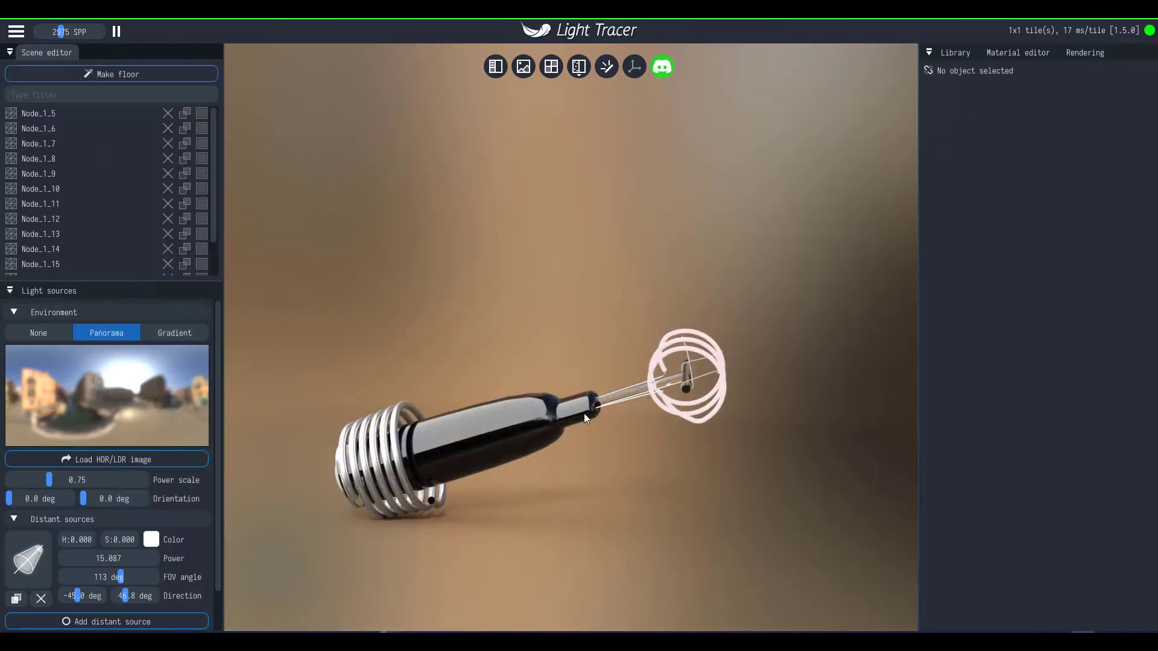
# - Delete the remaining stem and coil nodes and import the plain lightbulb mesh
pyautogui.moveTo(558, 349); pyautogui.dragTo(627, 350)
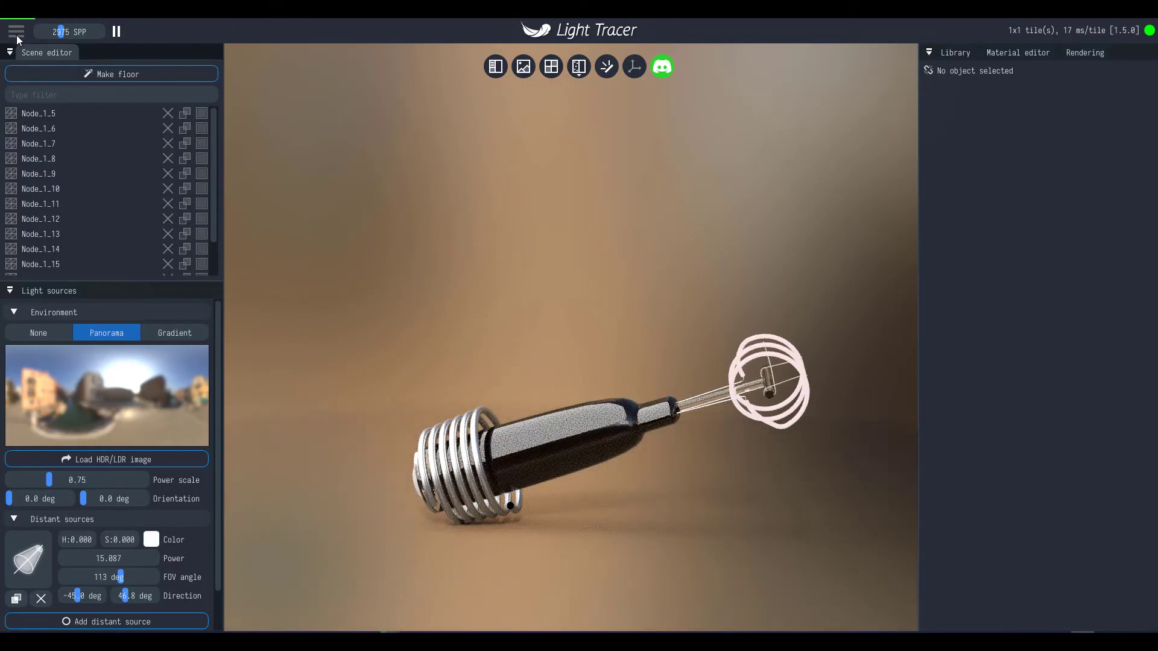
pyautogui.click(172, 118)
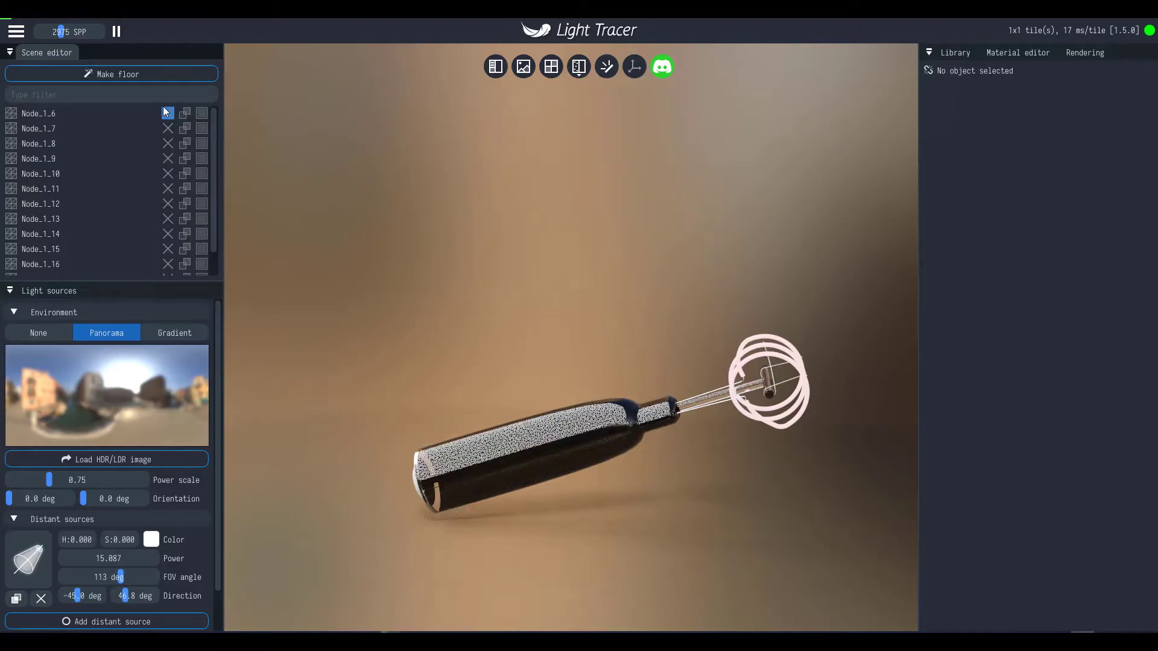
pyautogui.click(251, 123)
pyautogui.click(251, 124)
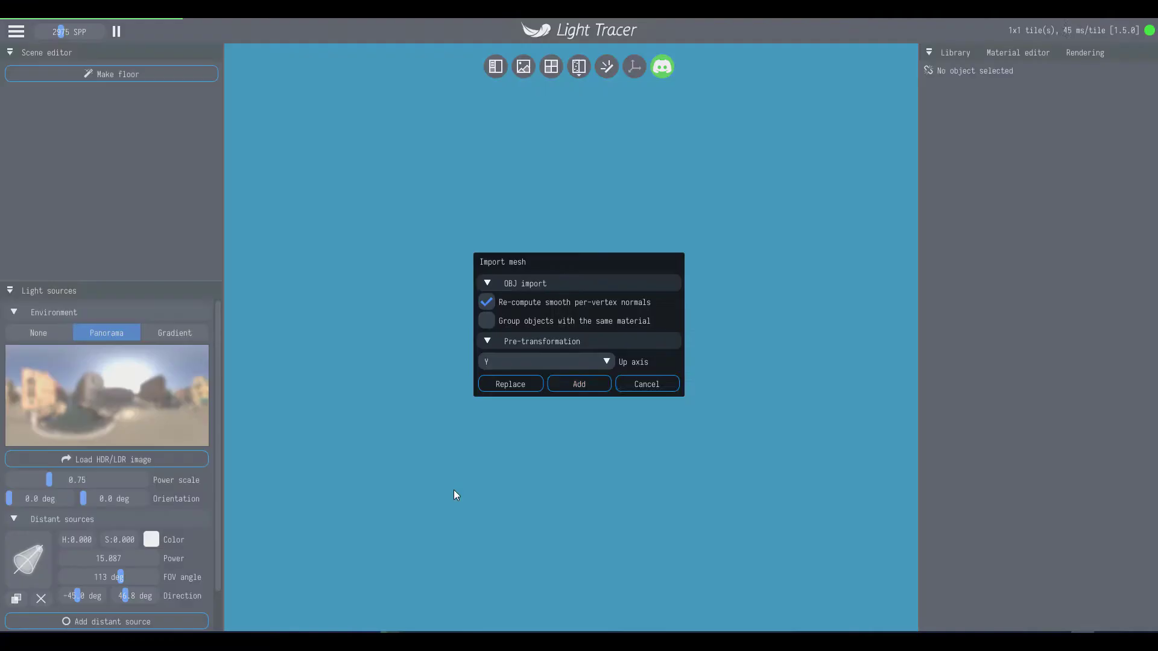
pyautogui.click(627, 382)
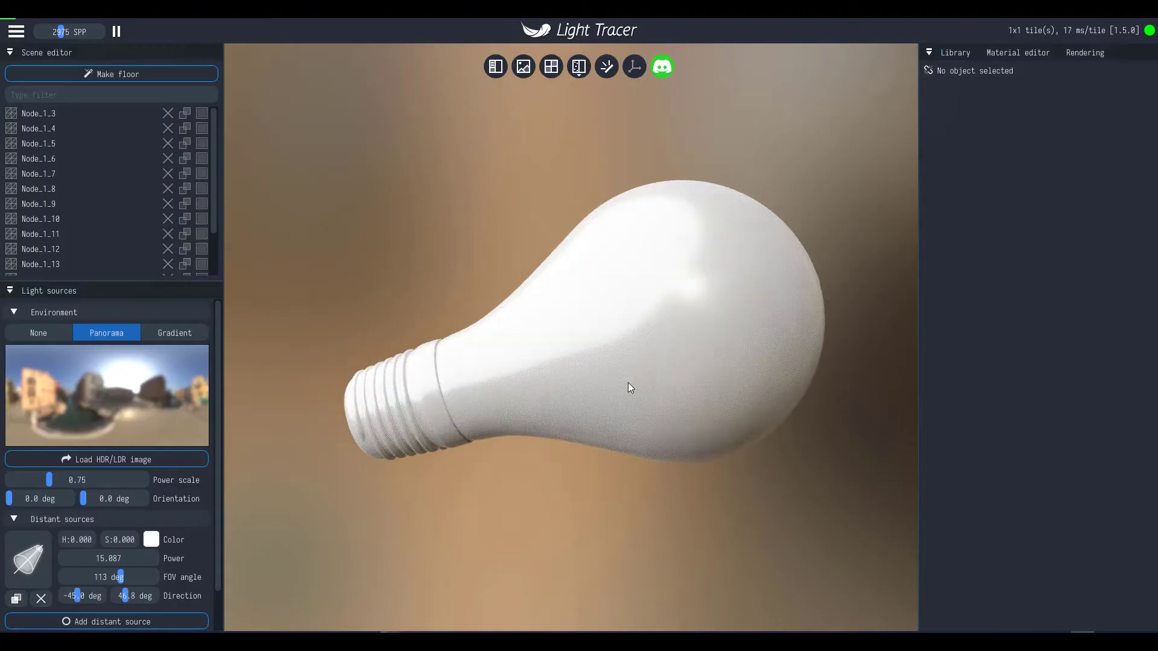
# - Add a square floor under the bulb and orbit to inspect its soft shadow
pyautogui.click(162, 75)
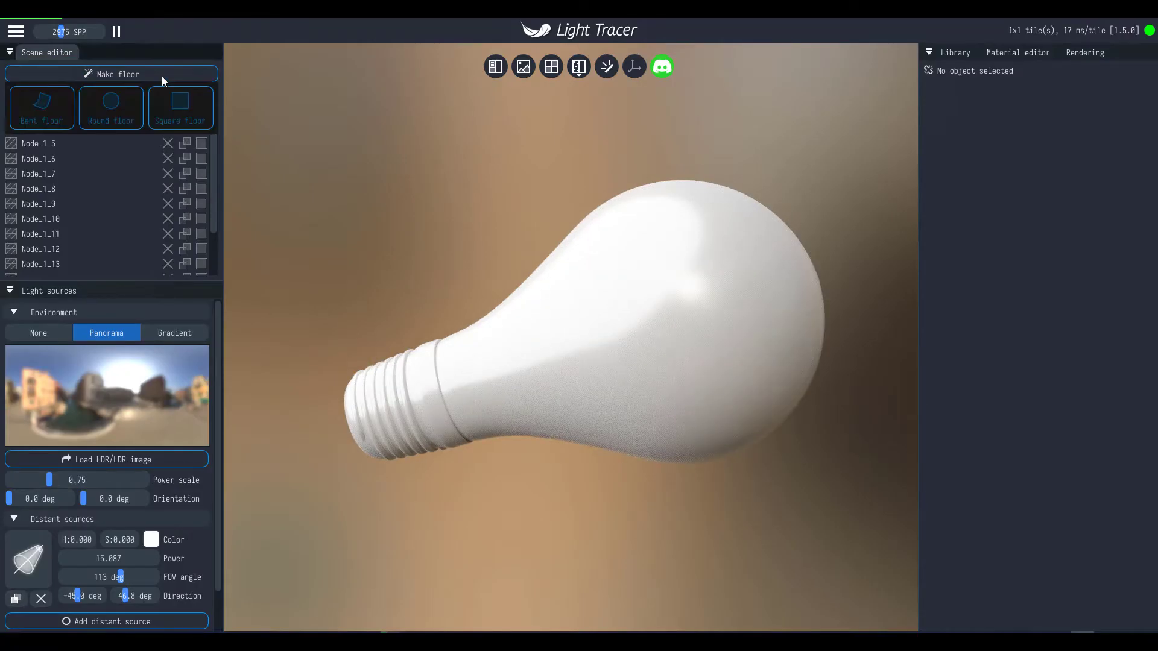
pyautogui.click(185, 111)
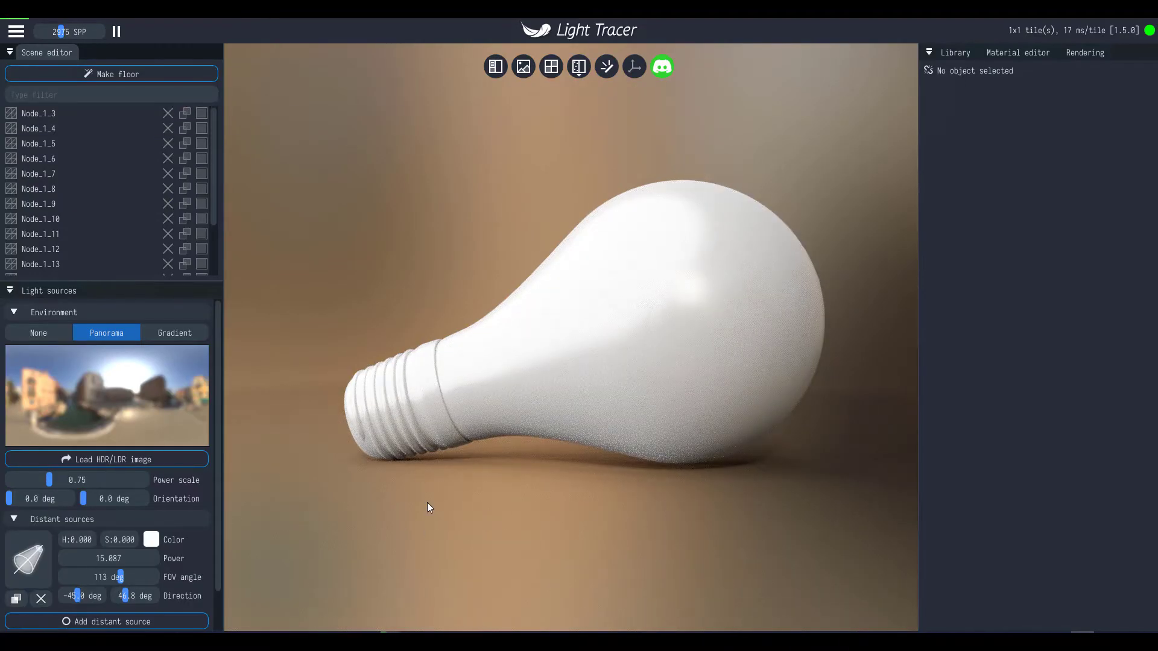
pyautogui.moveTo(558, 482)
pyautogui.mouseDown()
pyautogui.moveTo(536, 504)
pyautogui.moveTo(454, 515)
pyautogui.moveTo(629, 497)
pyautogui.moveTo(570, 490)
pyautogui.mouseUp()
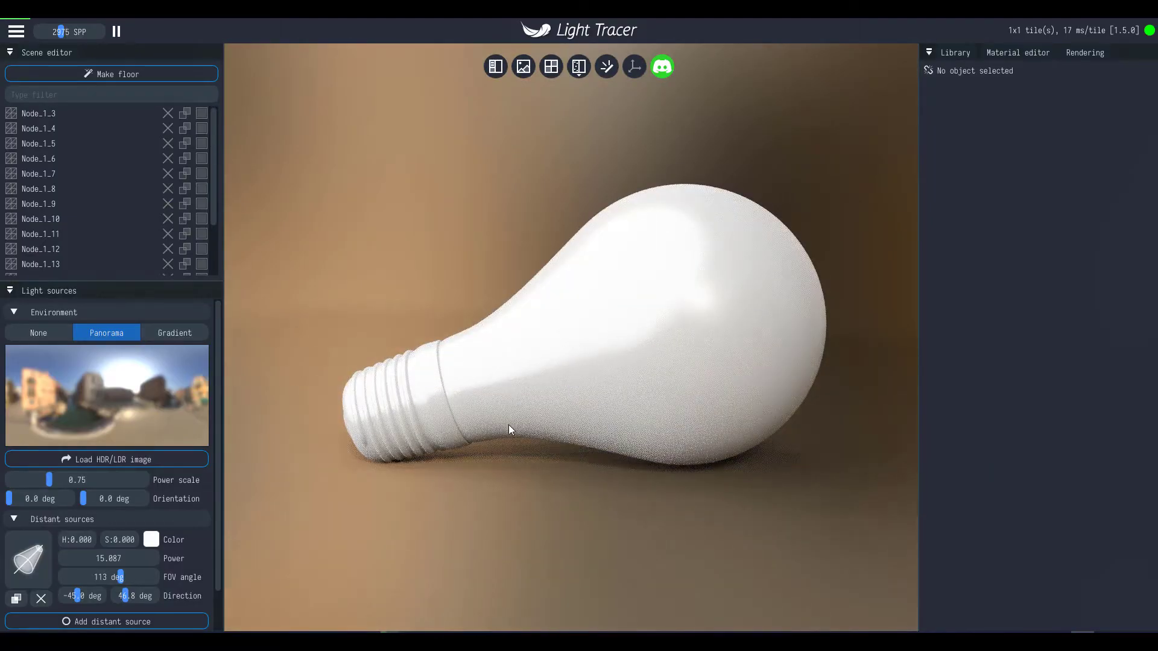
pyautogui.moveTo(508, 425); pyautogui.dragTo(569, 465)
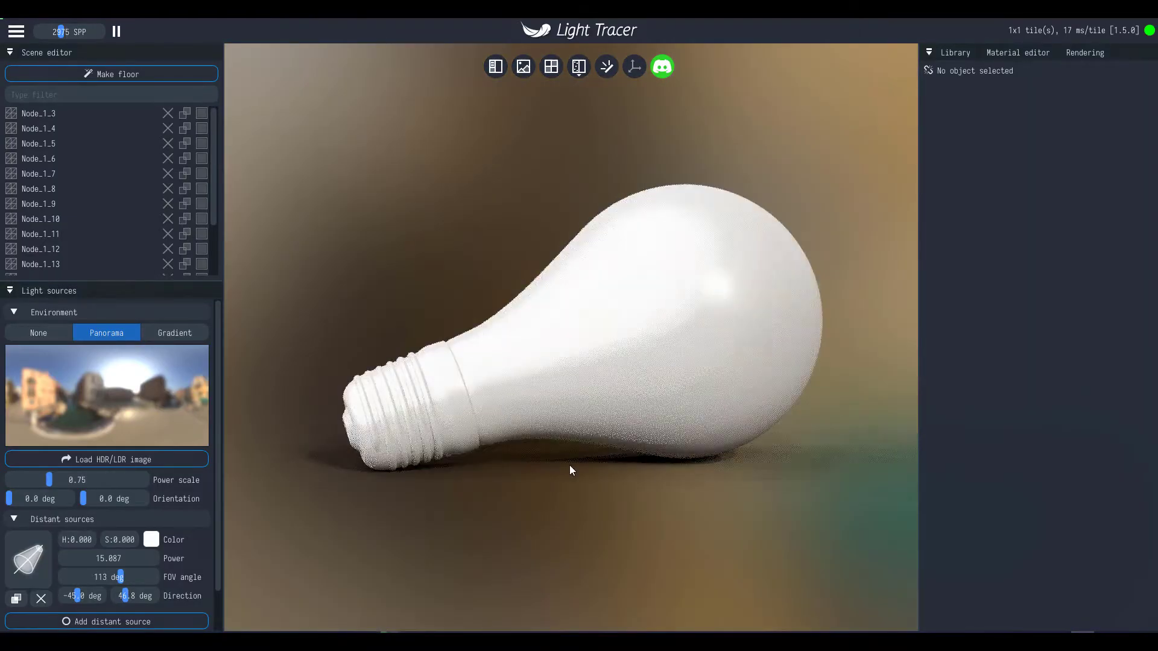
# - Switch the screw base's material to Metal with roughness near 0.017
pyautogui.click(1013, 53)
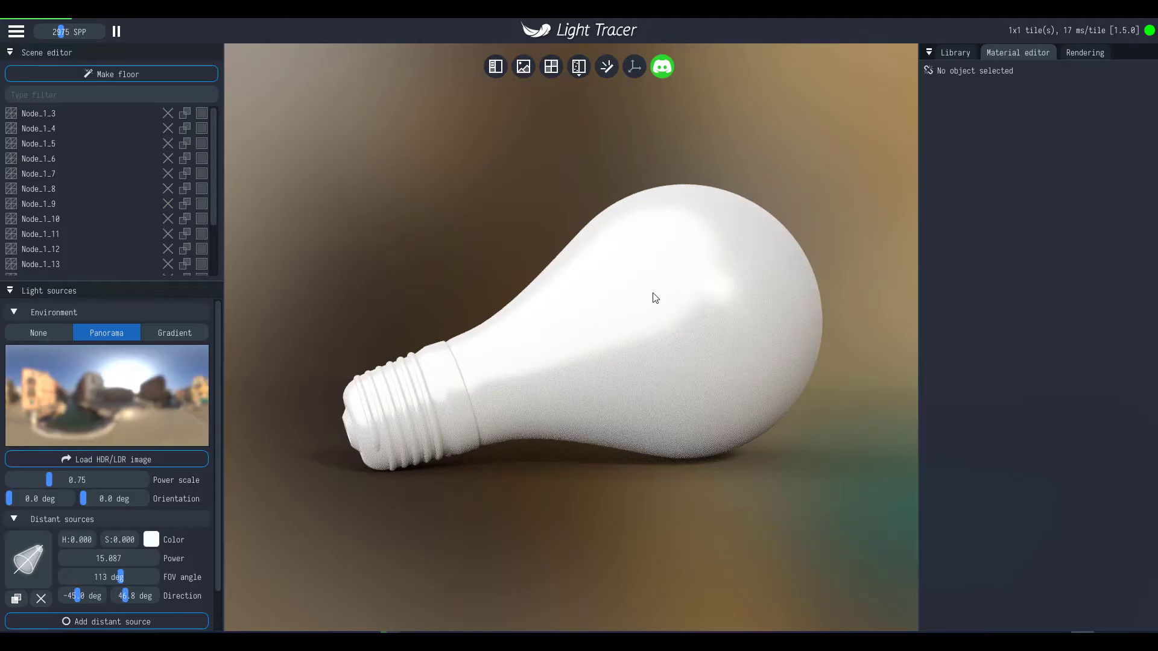
pyautogui.click(446, 413)
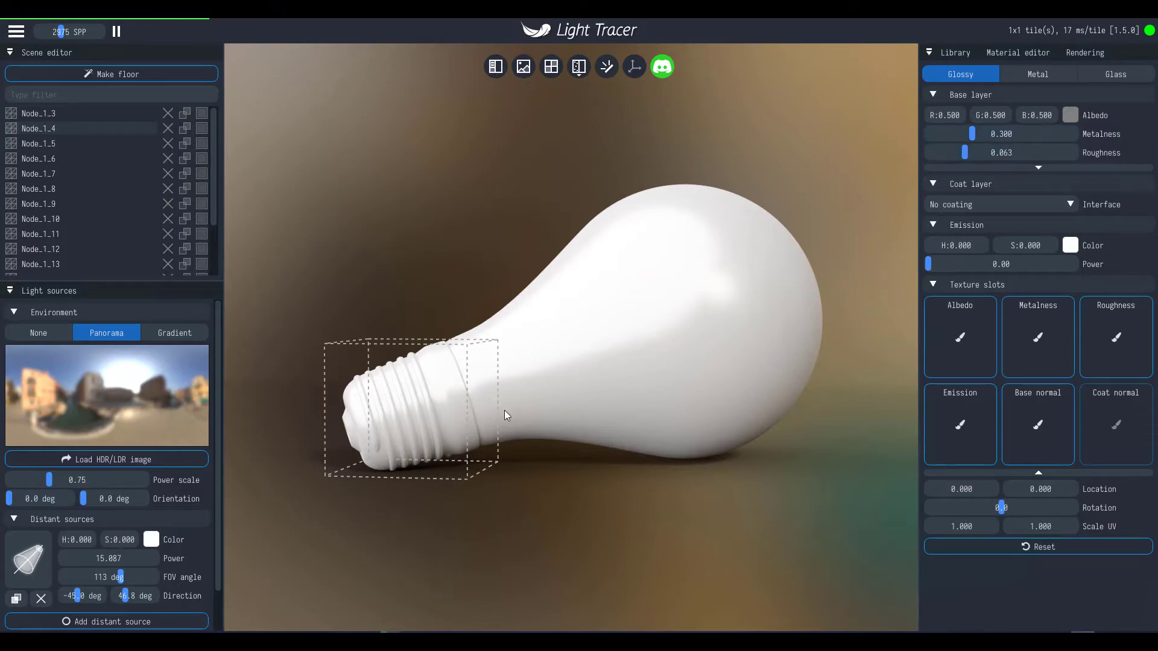
pyautogui.moveTo(510, 420); pyautogui.dragTo(523, 414)
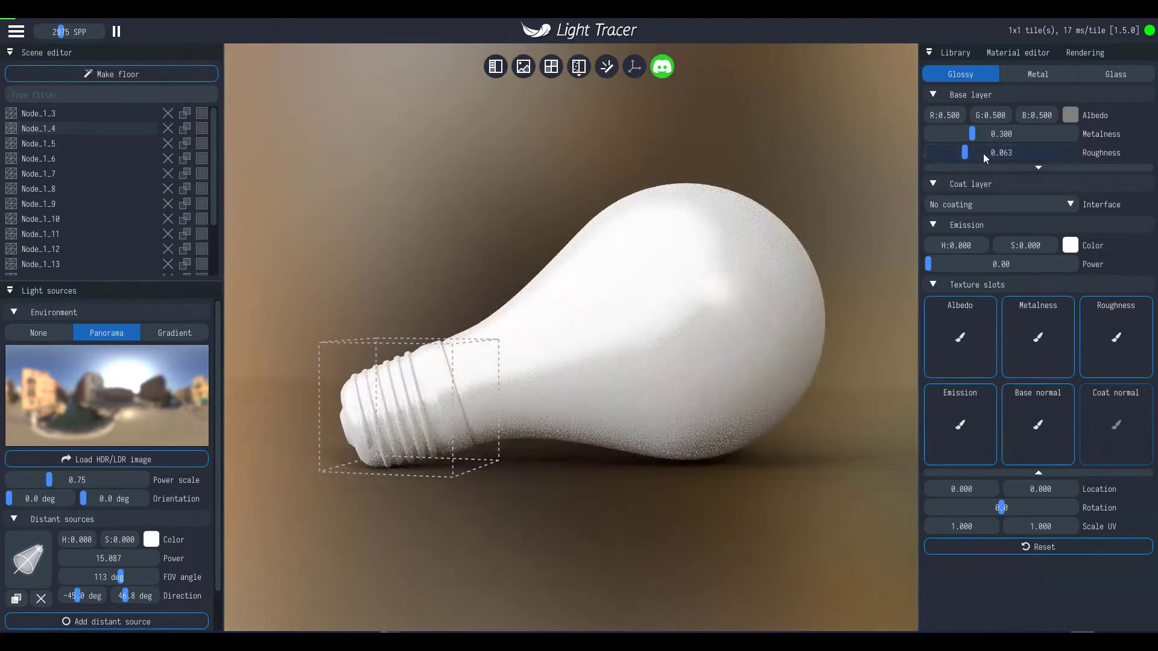
pyautogui.moveTo(984, 136); pyautogui.dragTo(1088, 136)
pyautogui.click(990, 134)
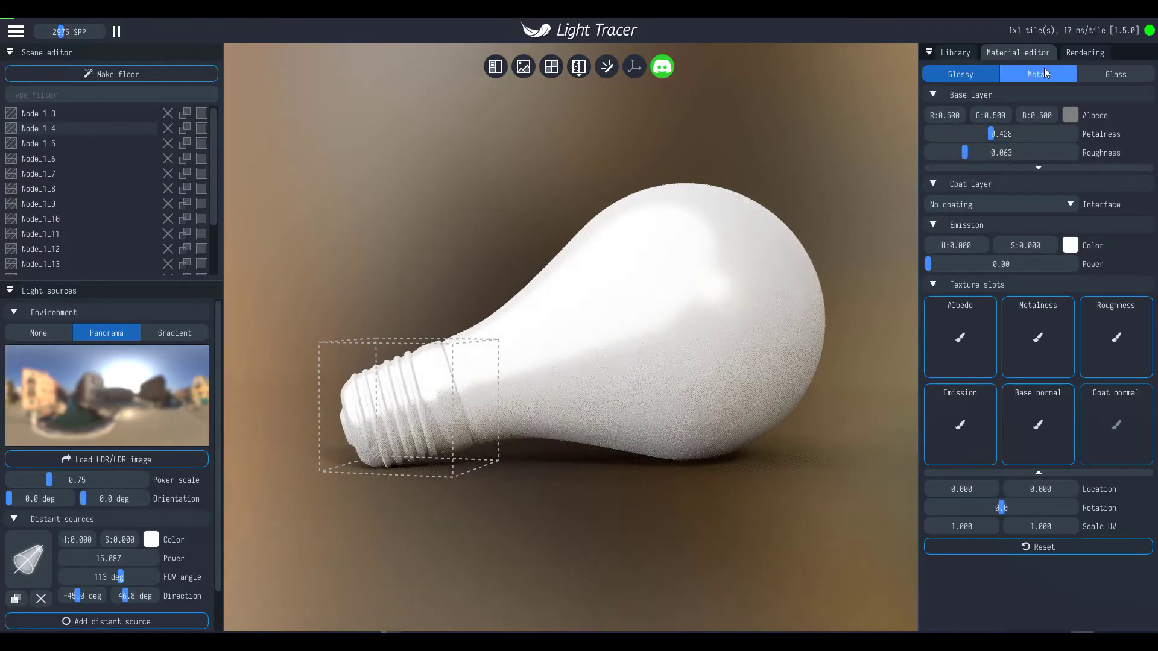
pyautogui.click(1043, 67)
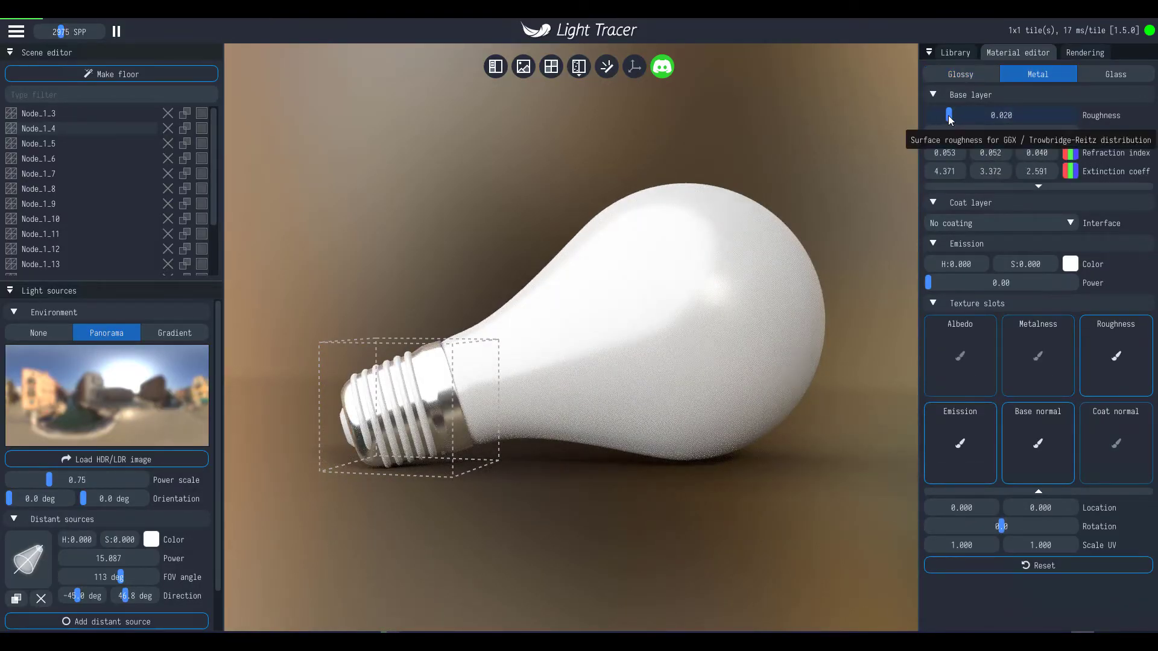
pyautogui.moveTo(949, 115)
pyautogui.mouseDown()
pyautogui.moveTo(1040, 121)
pyautogui.moveTo(921, 125)
pyautogui.moveTo(1041, 128)
pyautogui.moveTo(947, 123)
pyautogui.mouseUp()
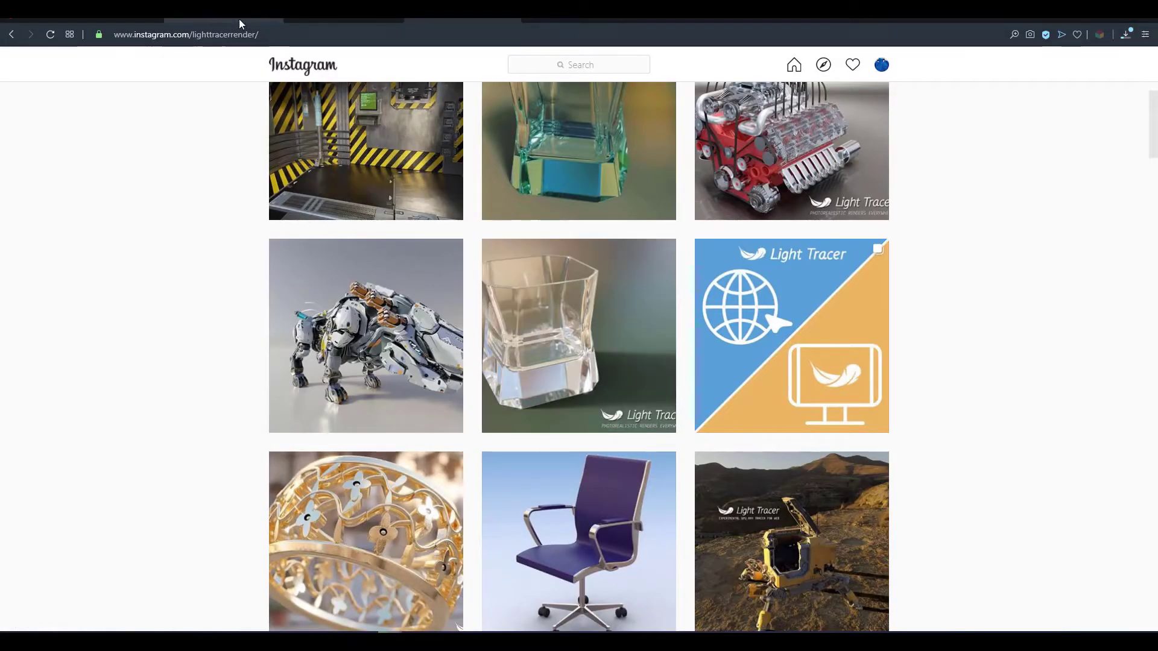
pyautogui.click(237, 17)
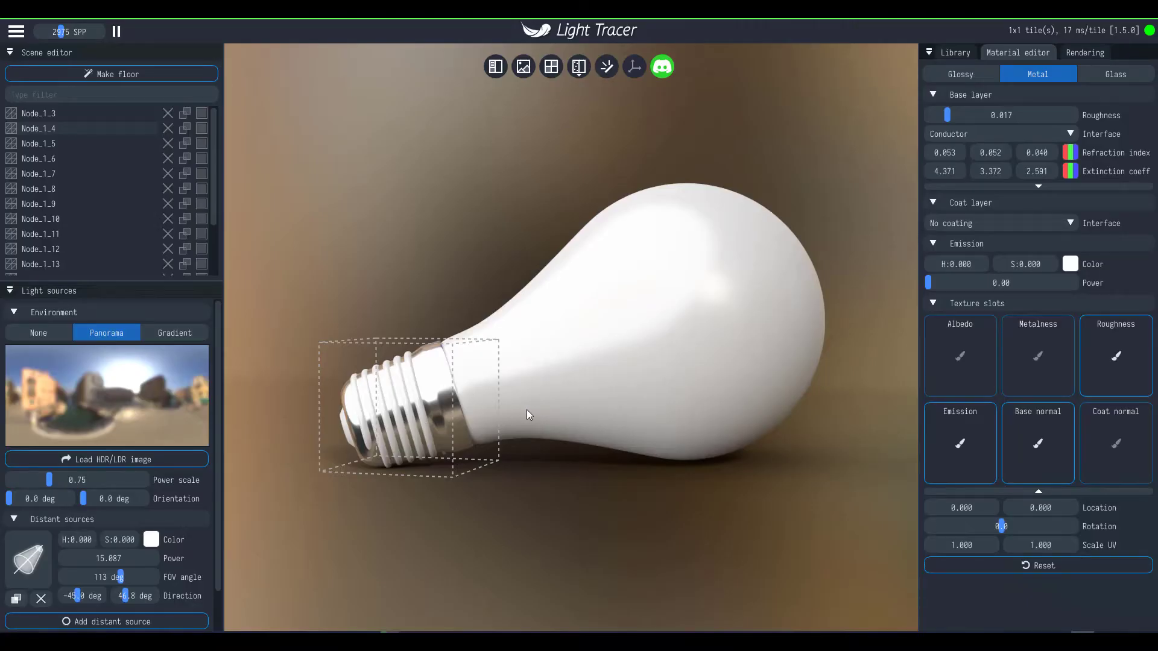
# - Apply Aluminum to the screw base and a dark library material to its tip
pyautogui.moveTo(526, 414); pyautogui.dragTo(512, 414)
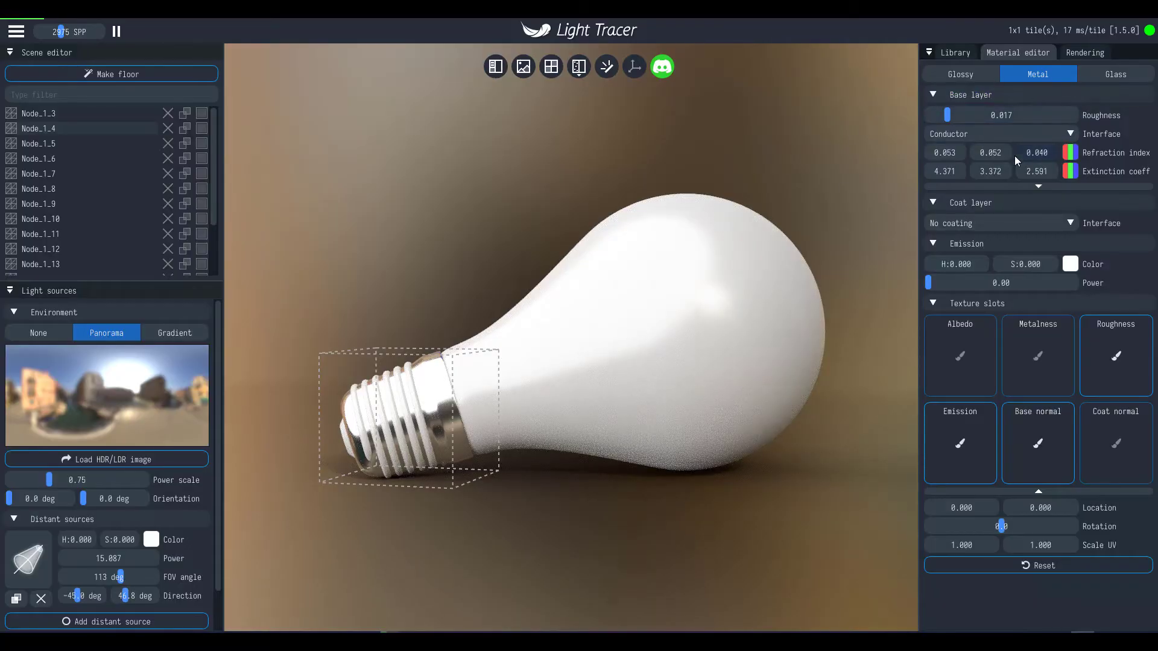
pyautogui.click(572, 502)
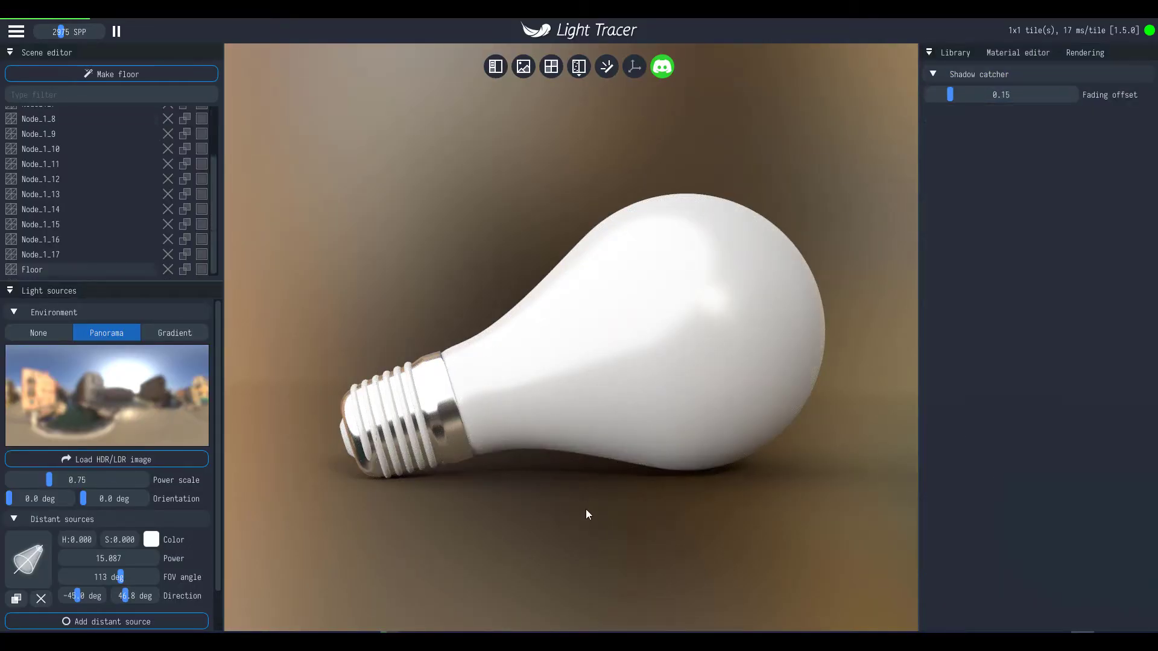
pyautogui.click(424, 437)
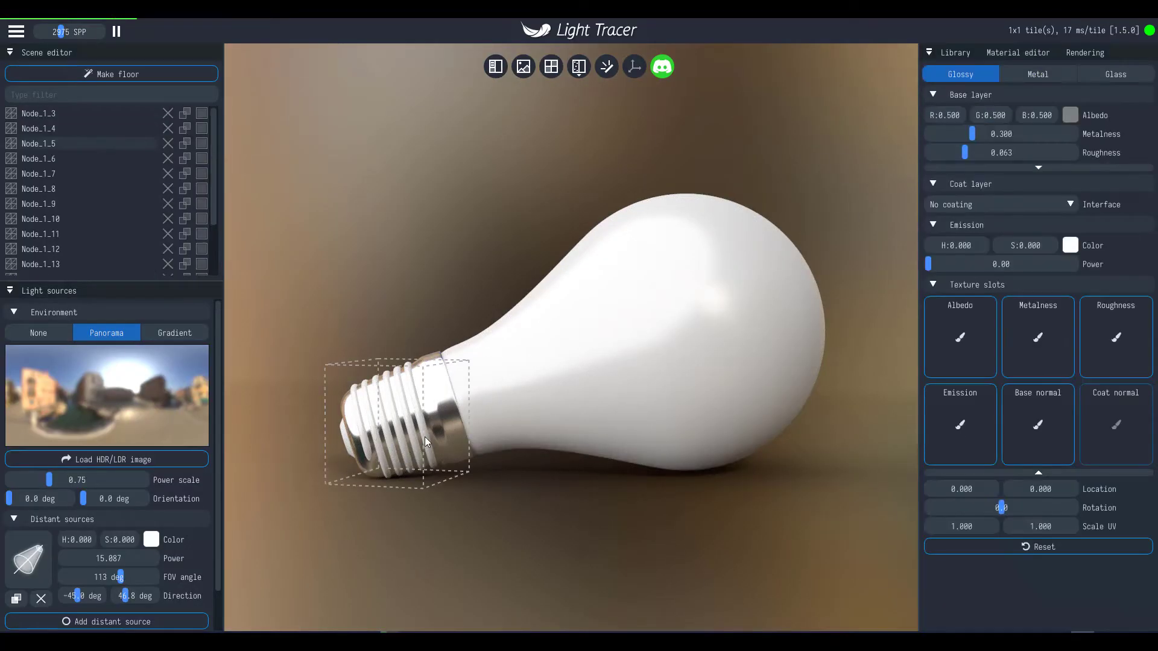
pyautogui.click(958, 54)
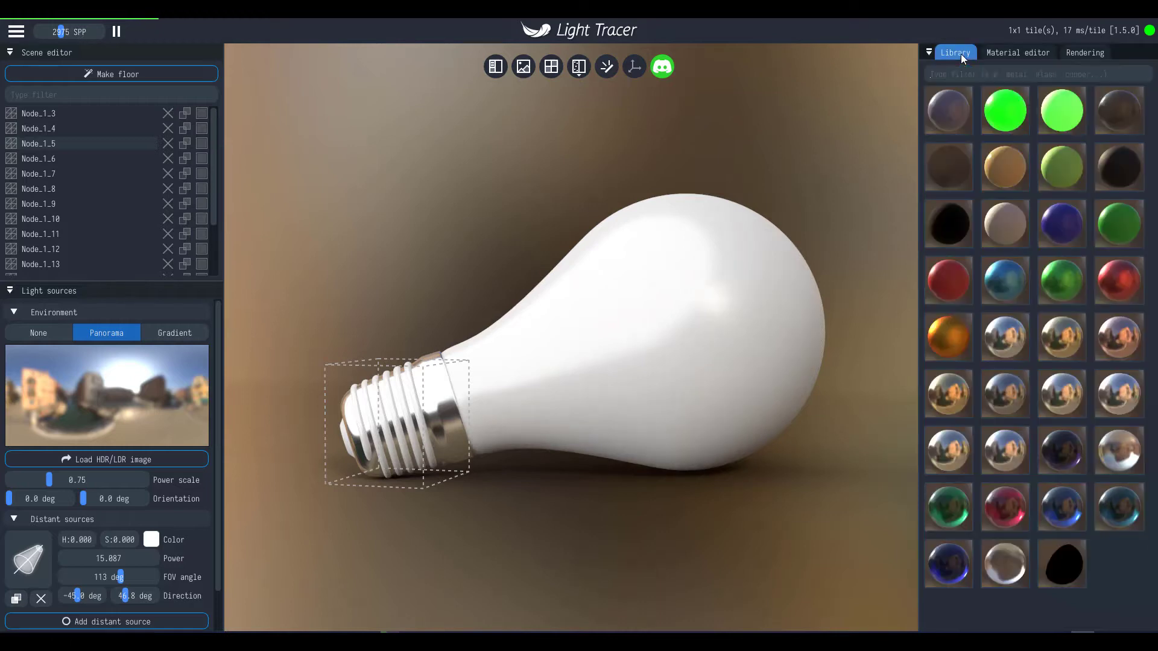
pyautogui.click(1001, 342)
pyautogui.moveTo(461, 510); pyautogui.dragTo(447, 484)
pyautogui.click(443, 466)
pyautogui.click(946, 237)
# - Give the bulb shell Clear Glass, then hide Node_1_3 to expose the stem inside
pyautogui.moveTo(739, 519); pyautogui.dragTo(674, 521)
pyautogui.click(549, 386)
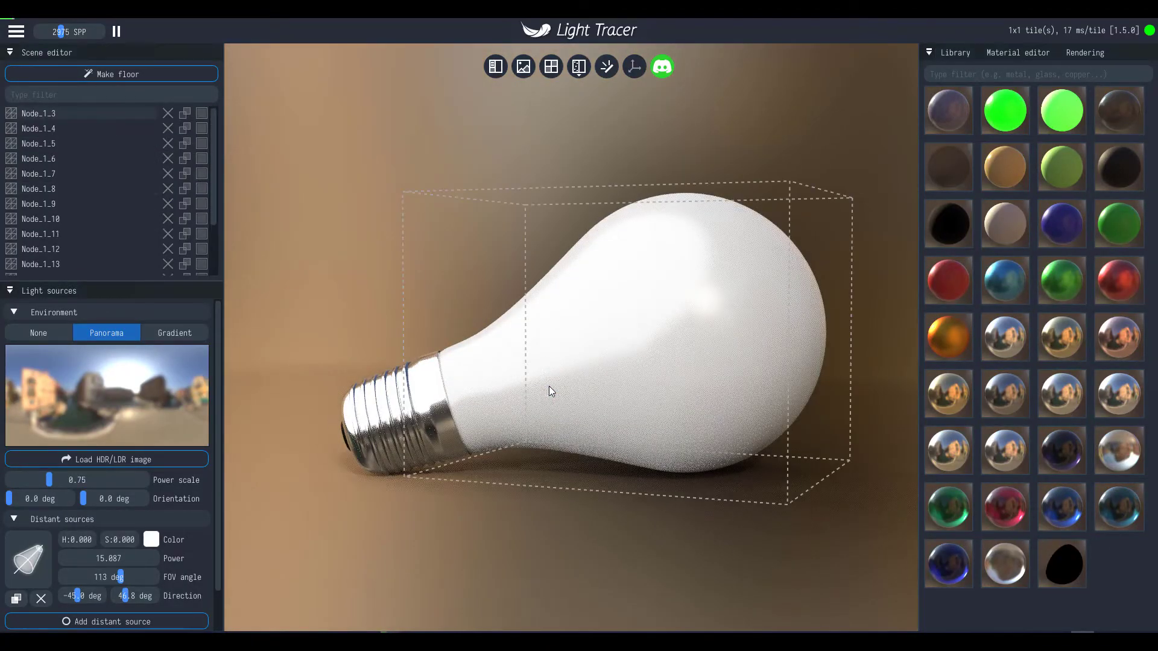
pyautogui.click(1006, 576)
pyautogui.moveTo(735, 533); pyautogui.dragTo(780, 528)
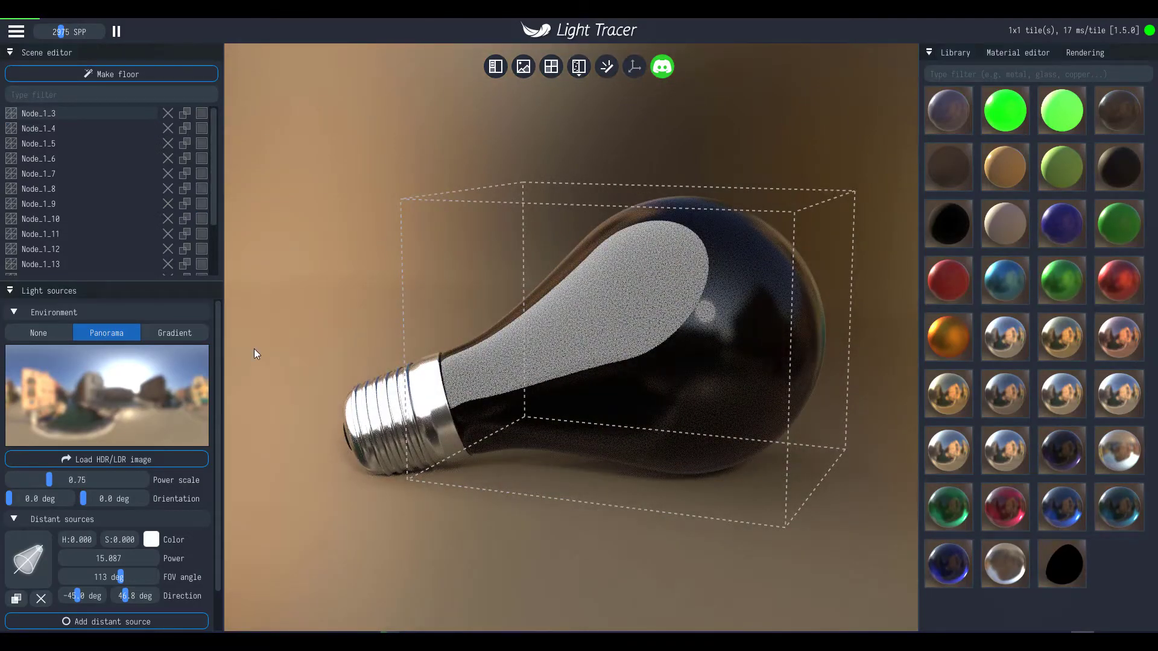
pyautogui.click(203, 113)
pyautogui.moveTo(455, 298); pyautogui.dragTo(576, 398)
pyautogui.click(537, 381)
# - Apply Clear Glass to the stem and green Phosphorus to the filament, then reselect Node_1_3
pyautogui.click(1013, 566)
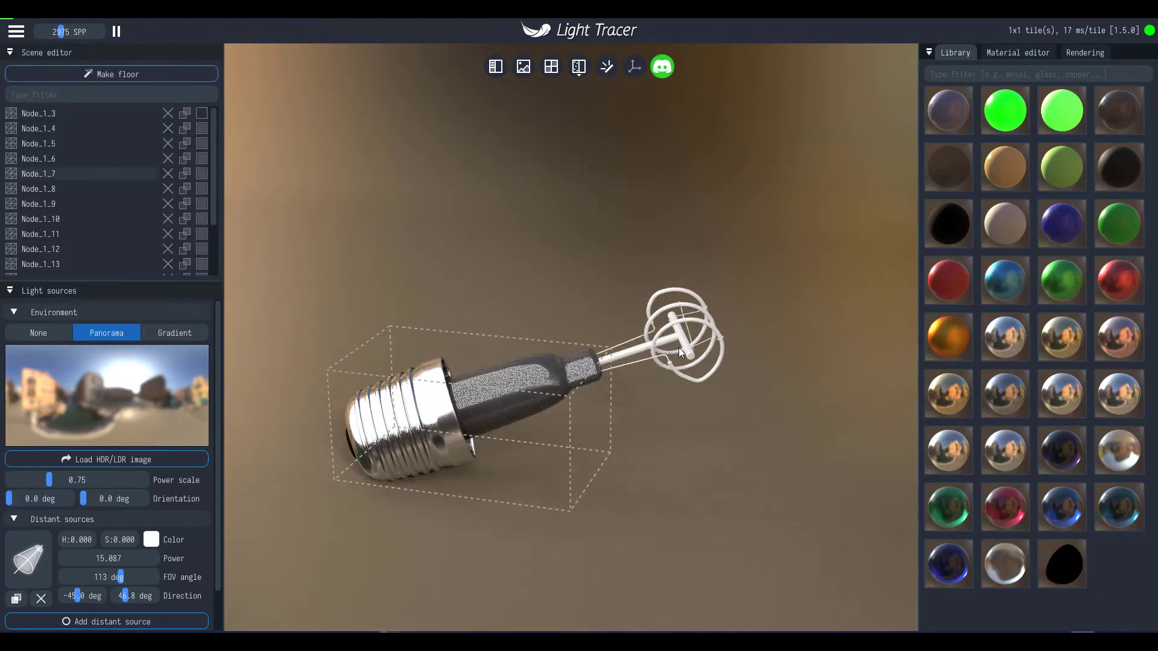
pyautogui.click(686, 319)
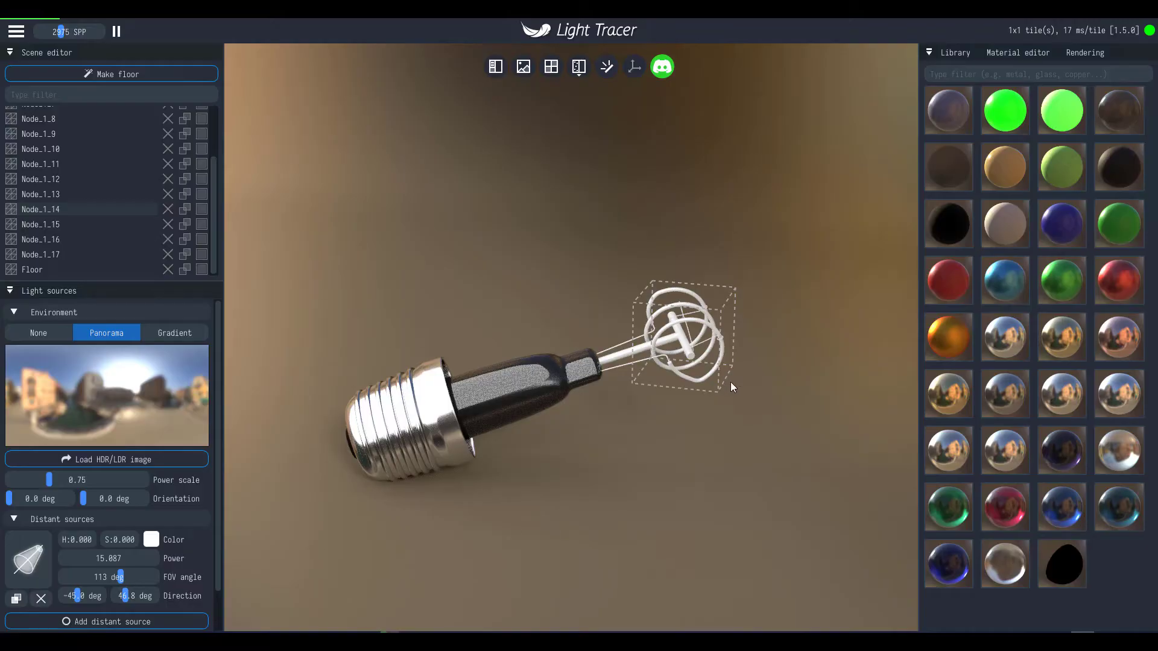
pyautogui.click(1061, 120)
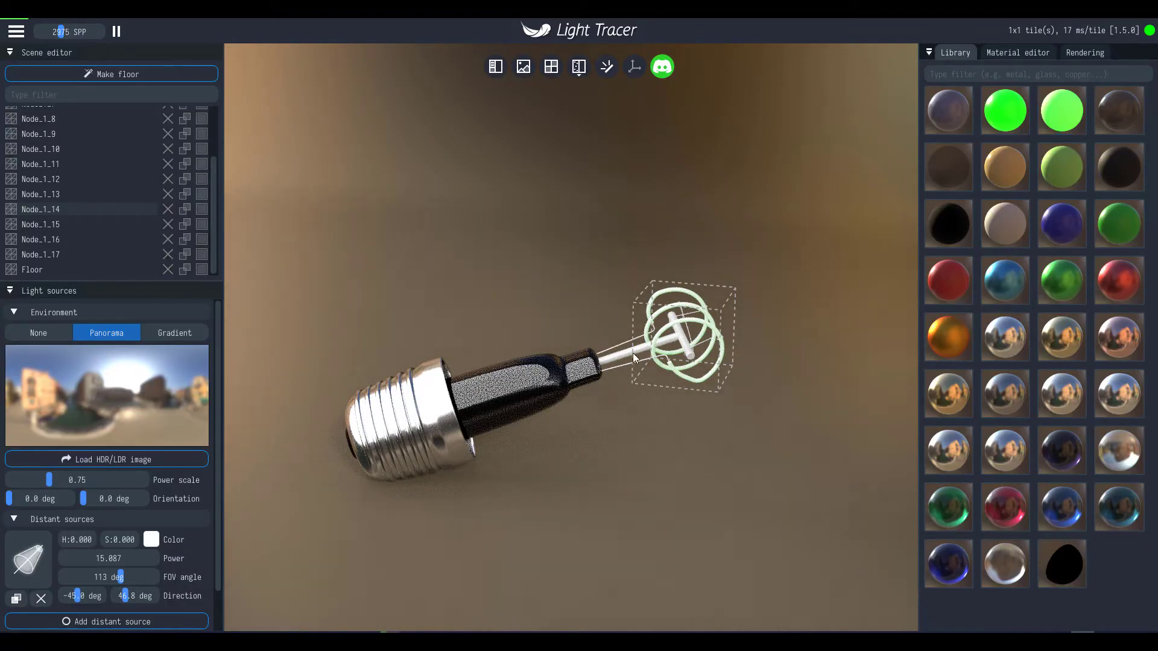
pyautogui.click(614, 353)
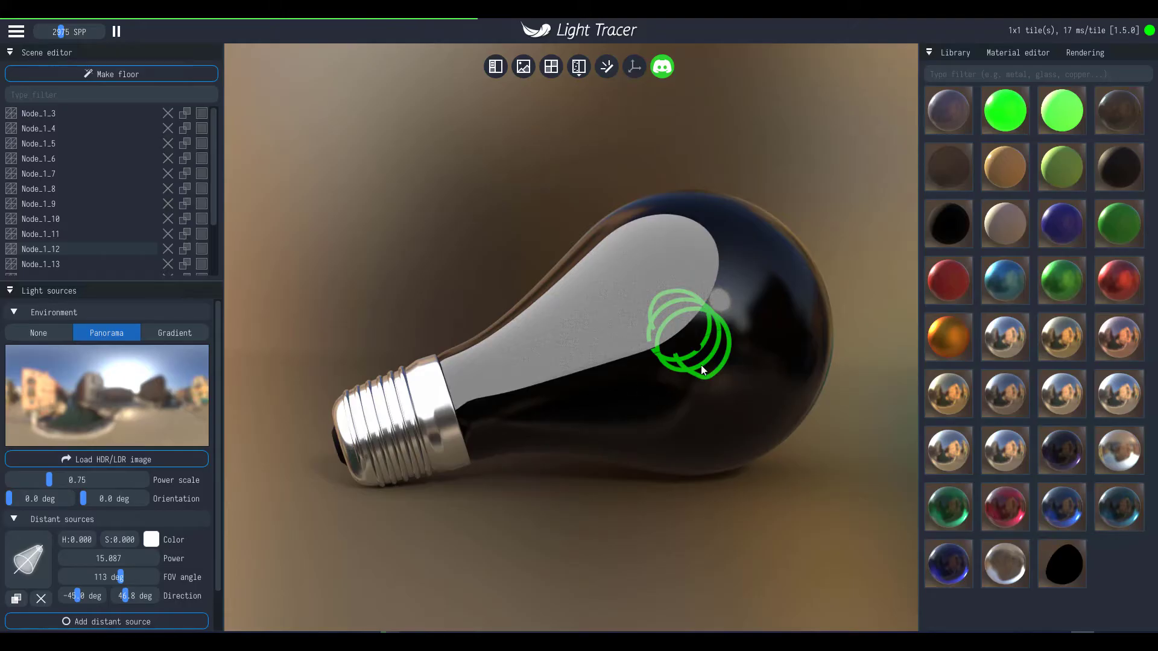
pyautogui.click(744, 270)
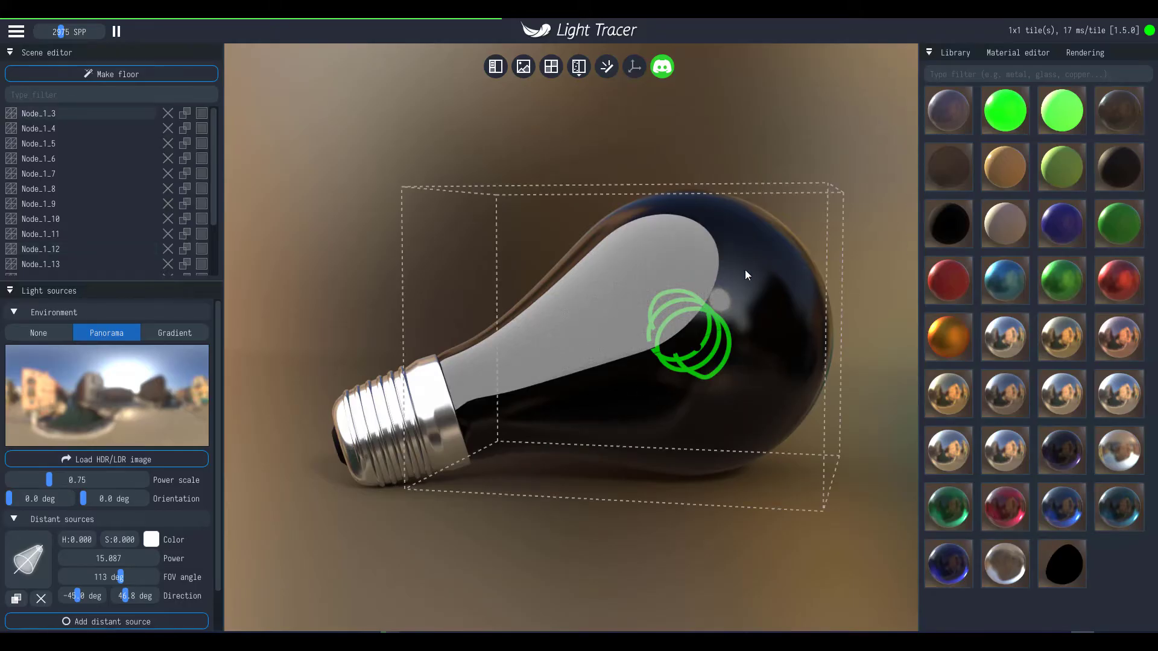
# - Check the bulb's Glass material, then bring up render settings showing max bounces 3, clamp 10, exposure 1
pyautogui.click(1033, 54)
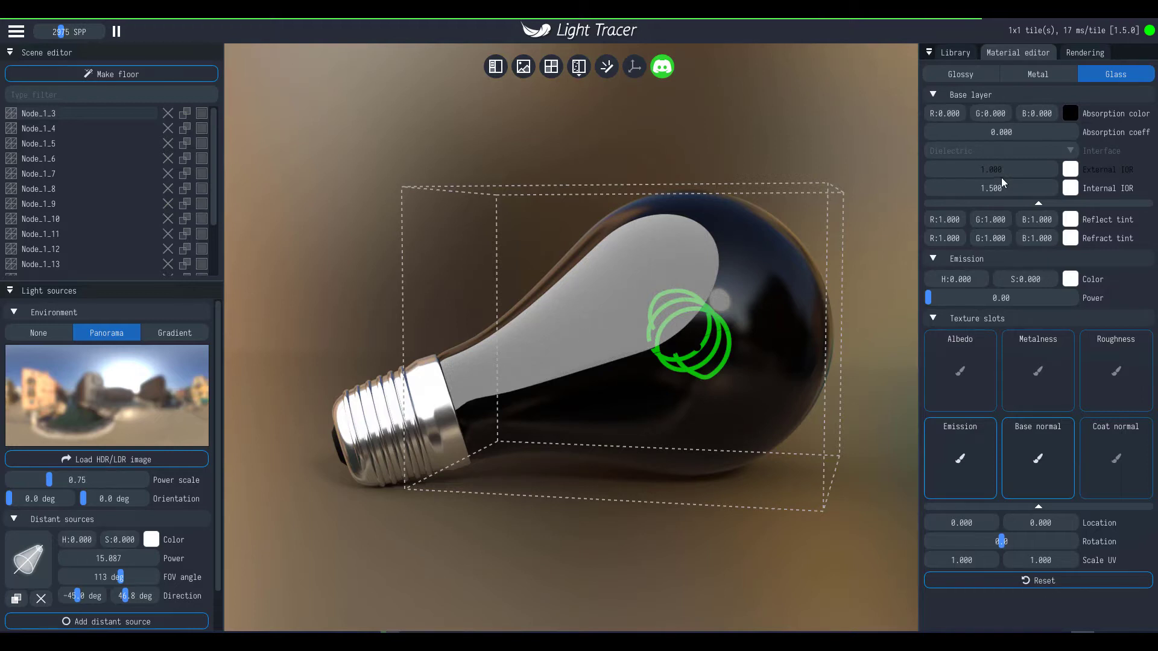
pyautogui.click(1086, 54)
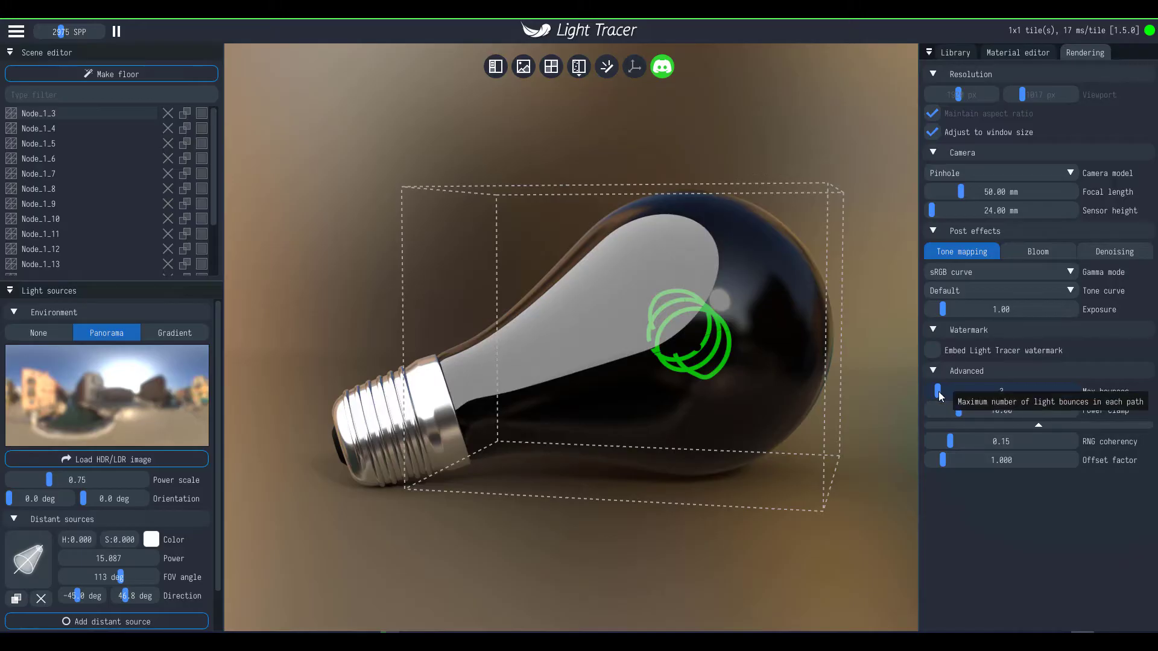
# - Set Max bounces to 8 and view the now-clear bulb with its white stem and green coils
pyautogui.doubleClick(1000, 391)
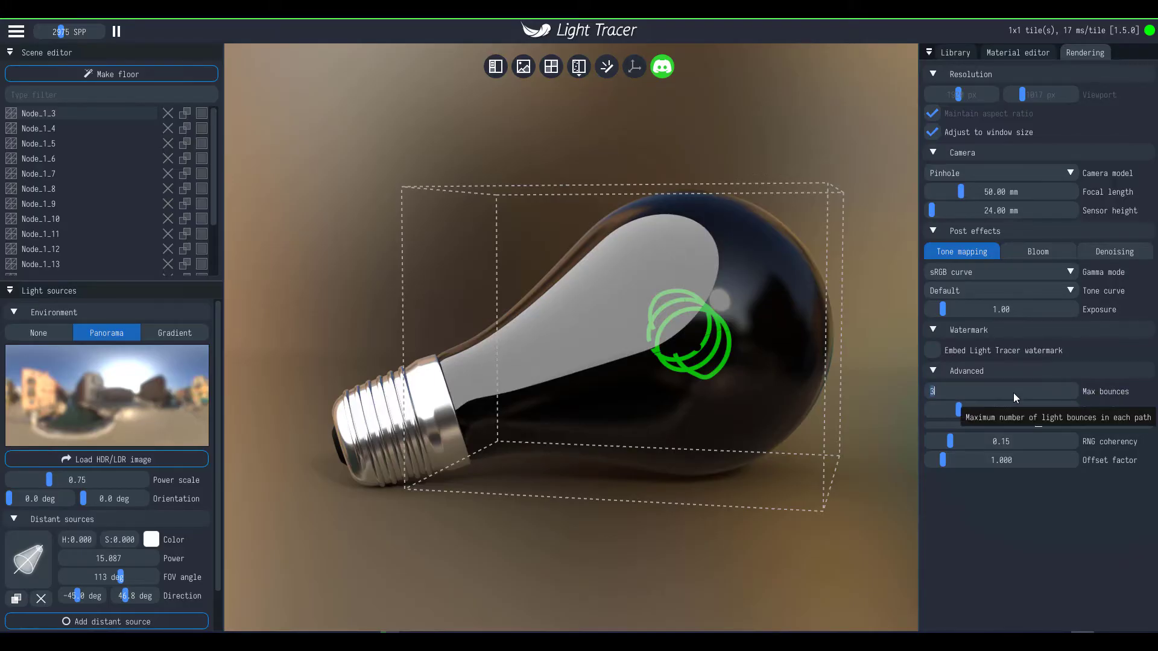
pyautogui.write('5')
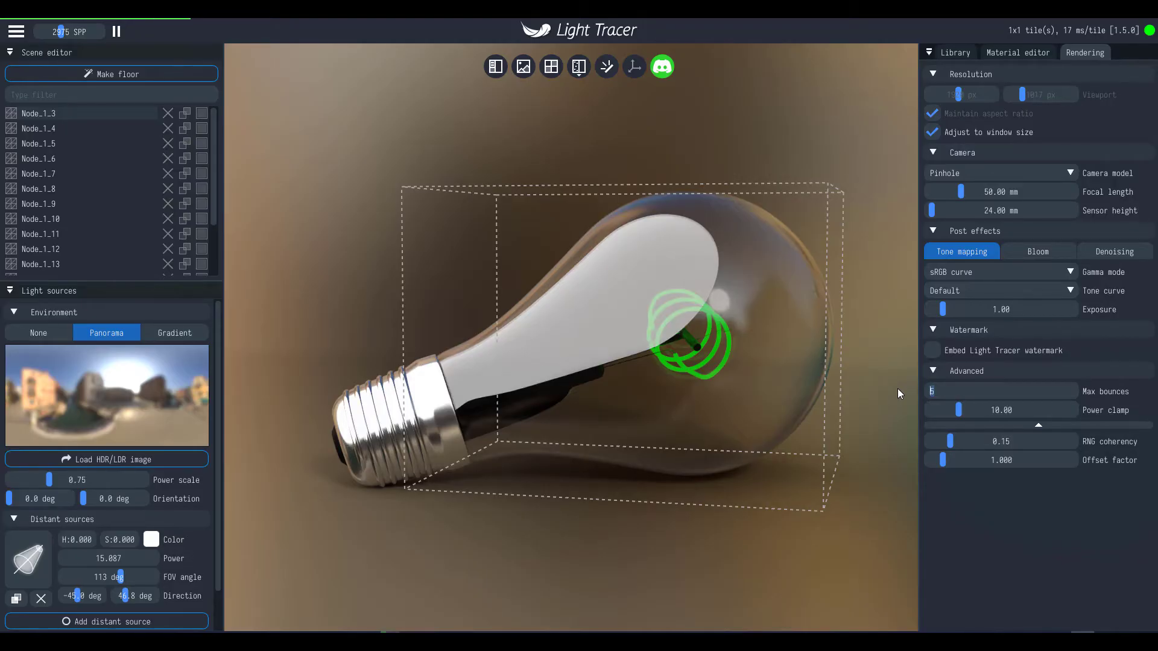
pyautogui.write('8')
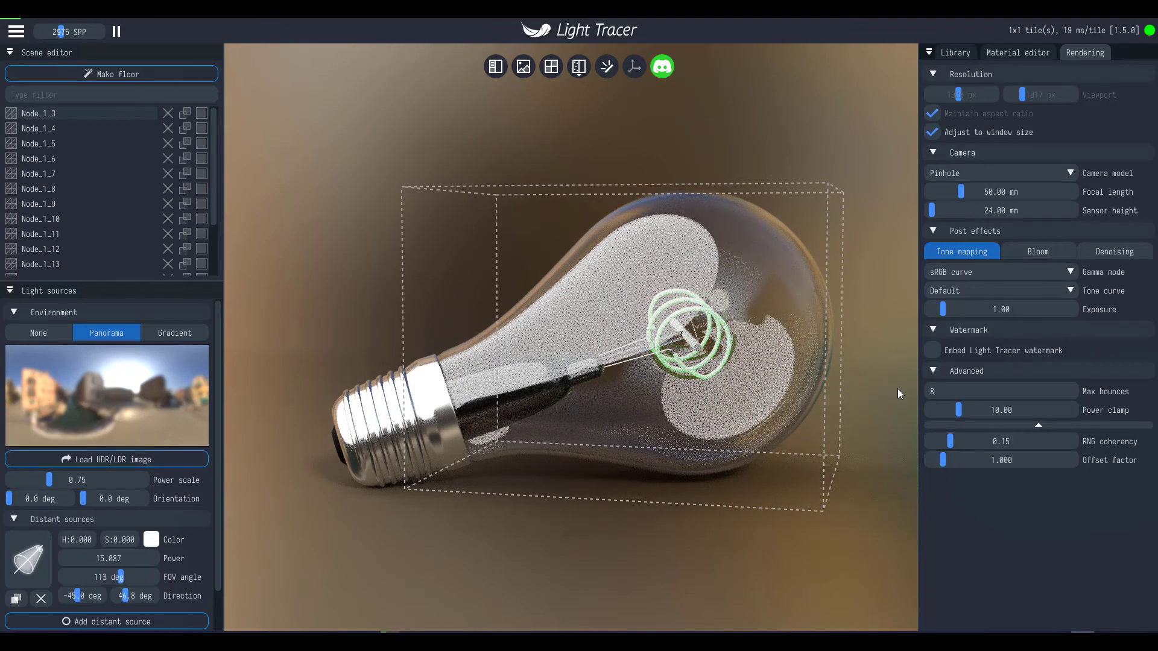
pyautogui.moveTo(768, 486); pyautogui.dragTo(743, 380)
pyautogui.scroll(2, 743, 379)
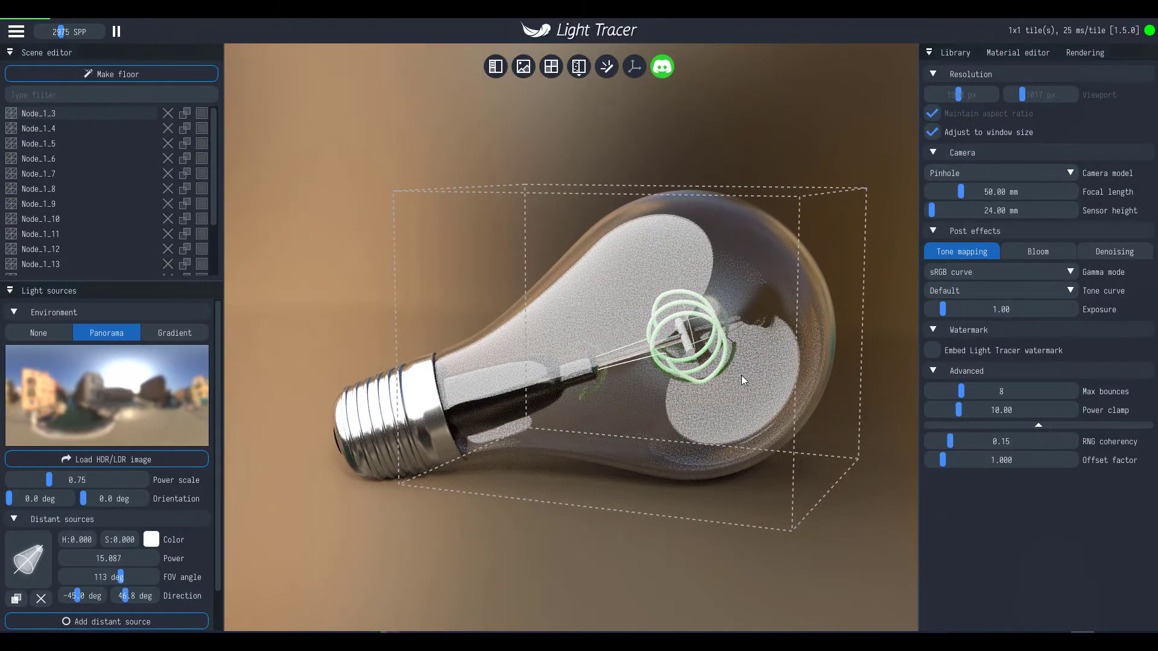
# - Toggle the existing distant light off and on, then delete it
pyautogui.scroll(-1, 156, 498)
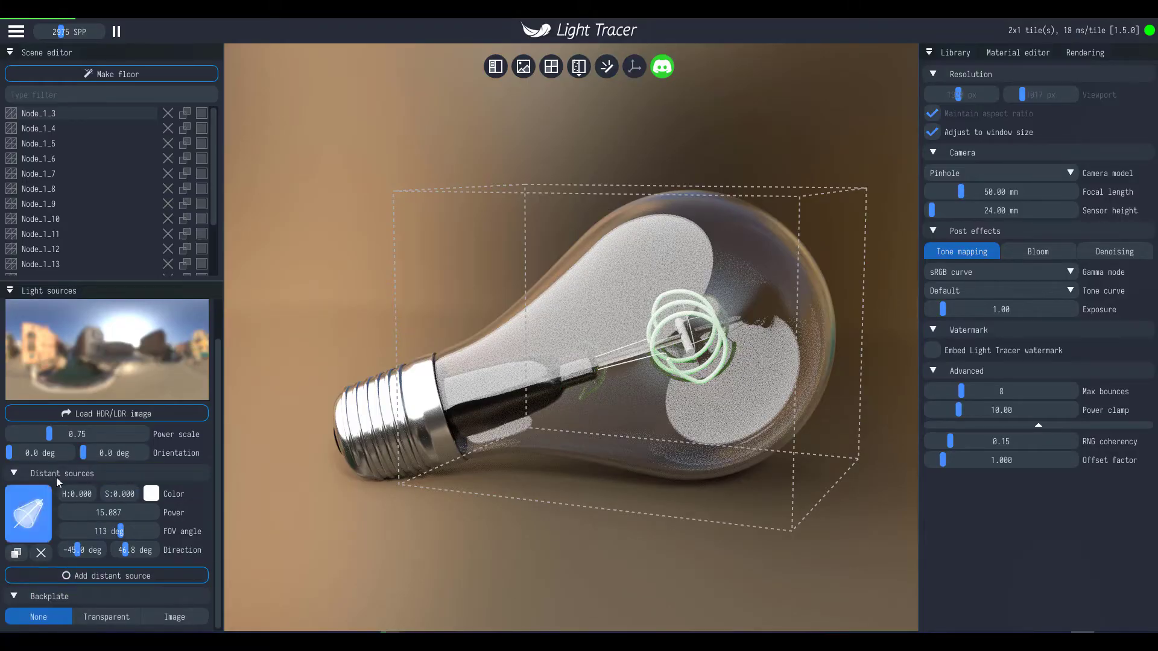
pyautogui.click(33, 520)
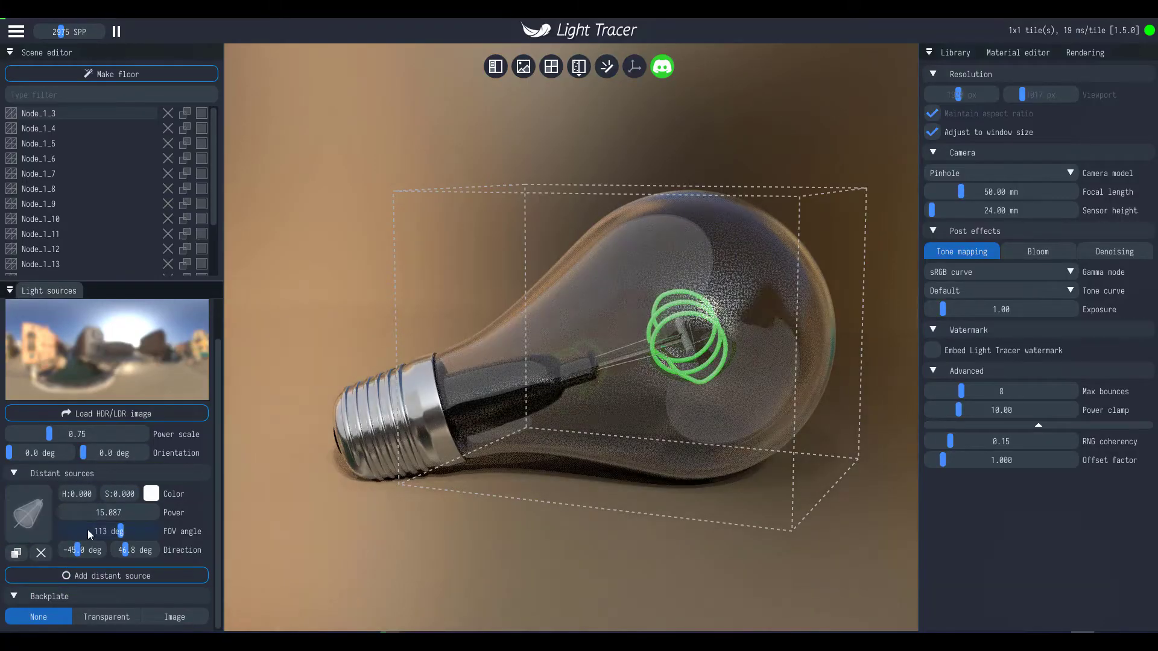
pyautogui.click(36, 528)
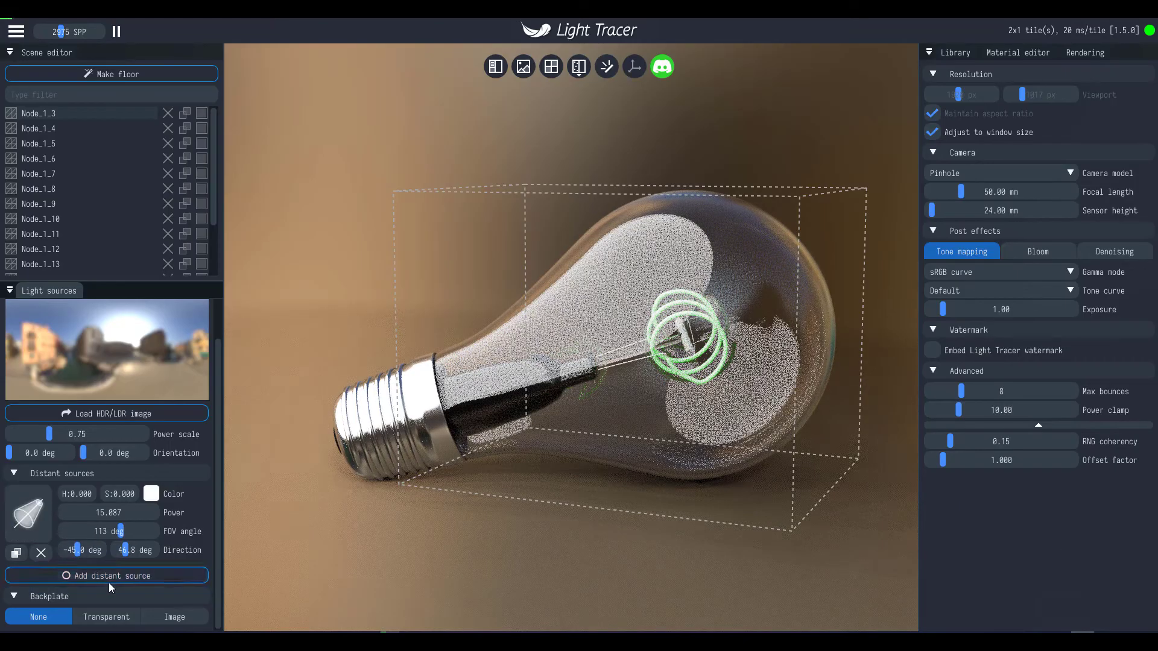
pyautogui.click(46, 559)
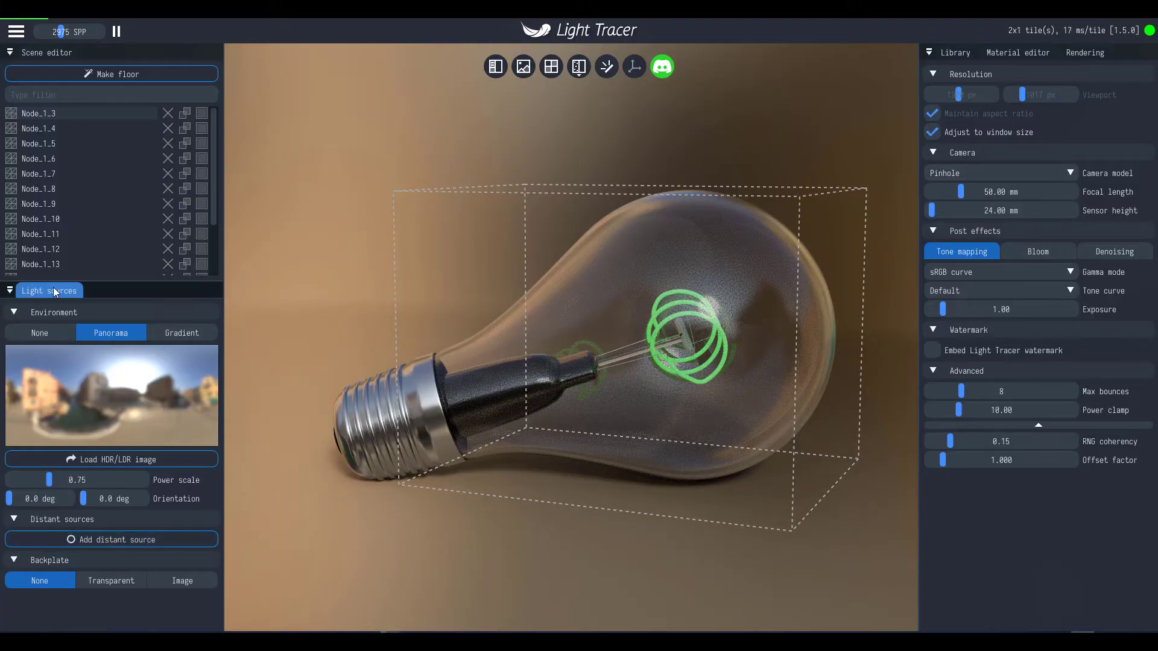
# - Add a new 100-power distant light, re-aim its direction and widen its FOV to about 84°
pyautogui.click(90, 541)
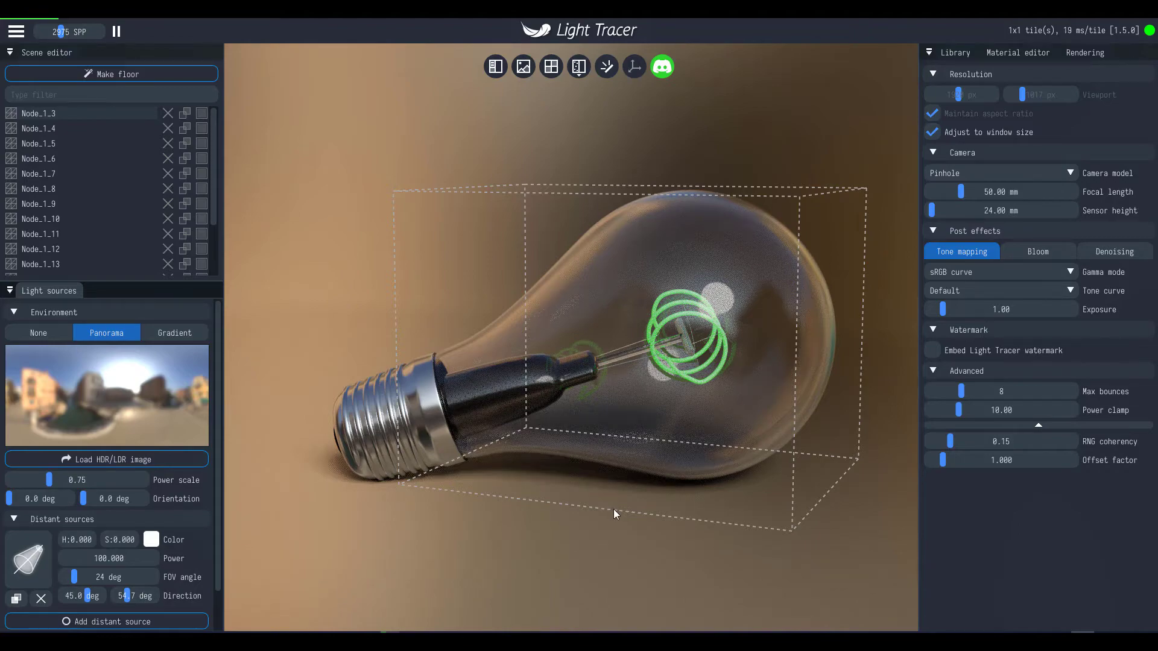
pyautogui.moveTo(136, 598); pyautogui.dragTo(95, 558)
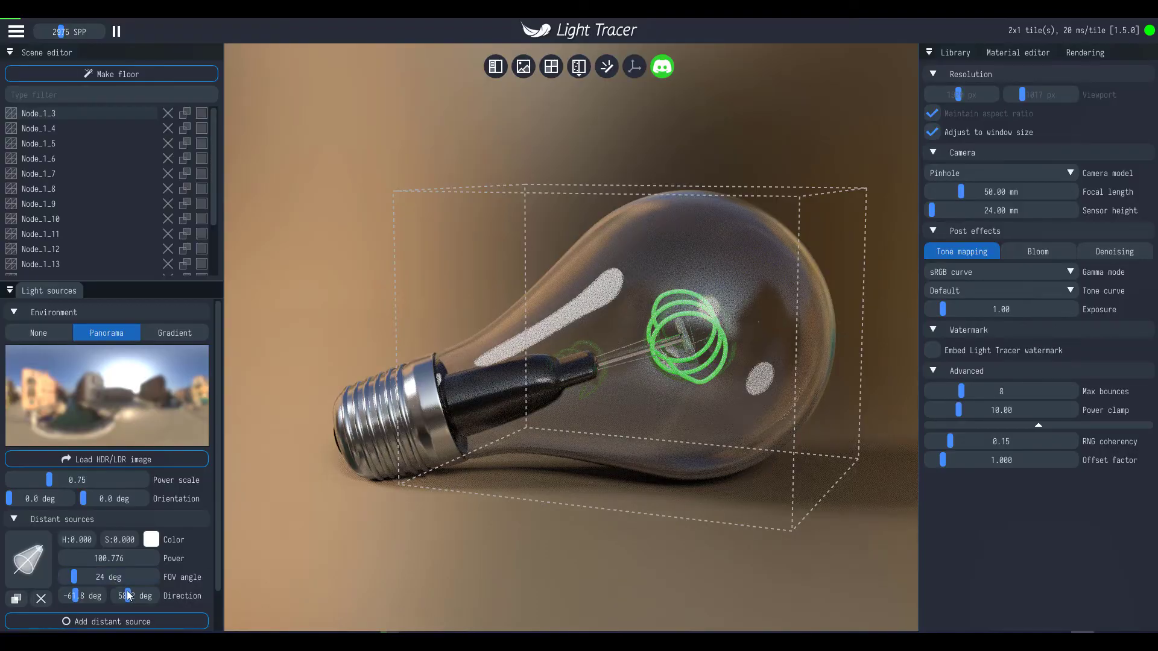
pyautogui.moveTo(84, 579); pyautogui.dragTo(106, 577)
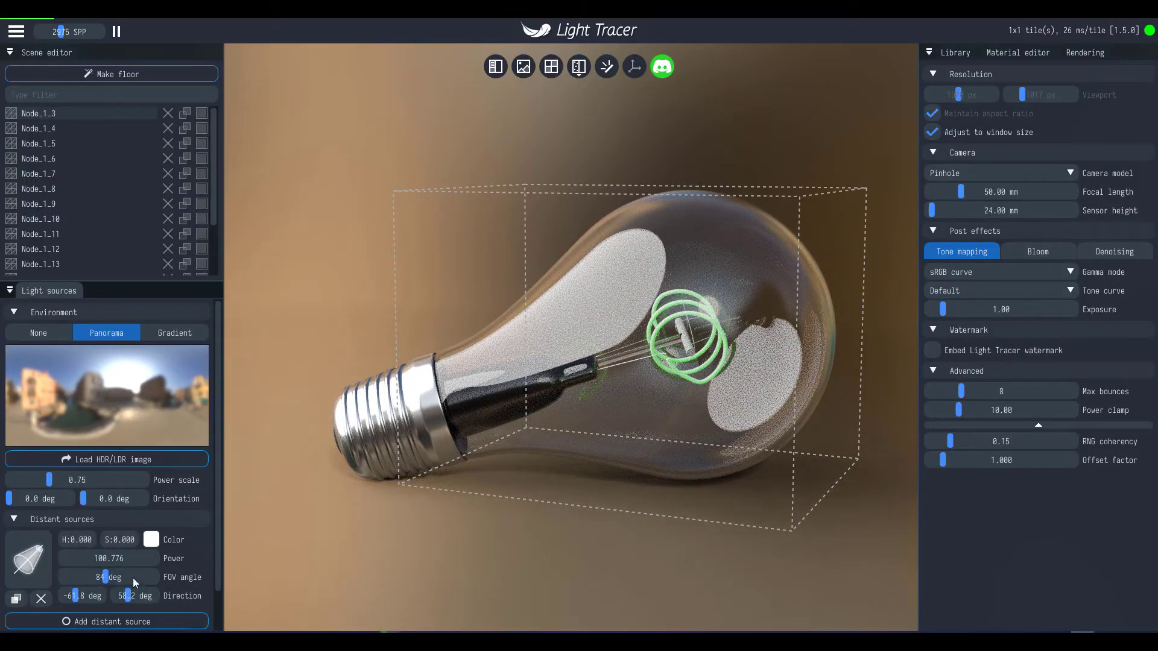
# - Tint the distant light strong red and narrow its FOV angle to 28°
pyautogui.click(151, 541)
pyautogui.click(286, 516)
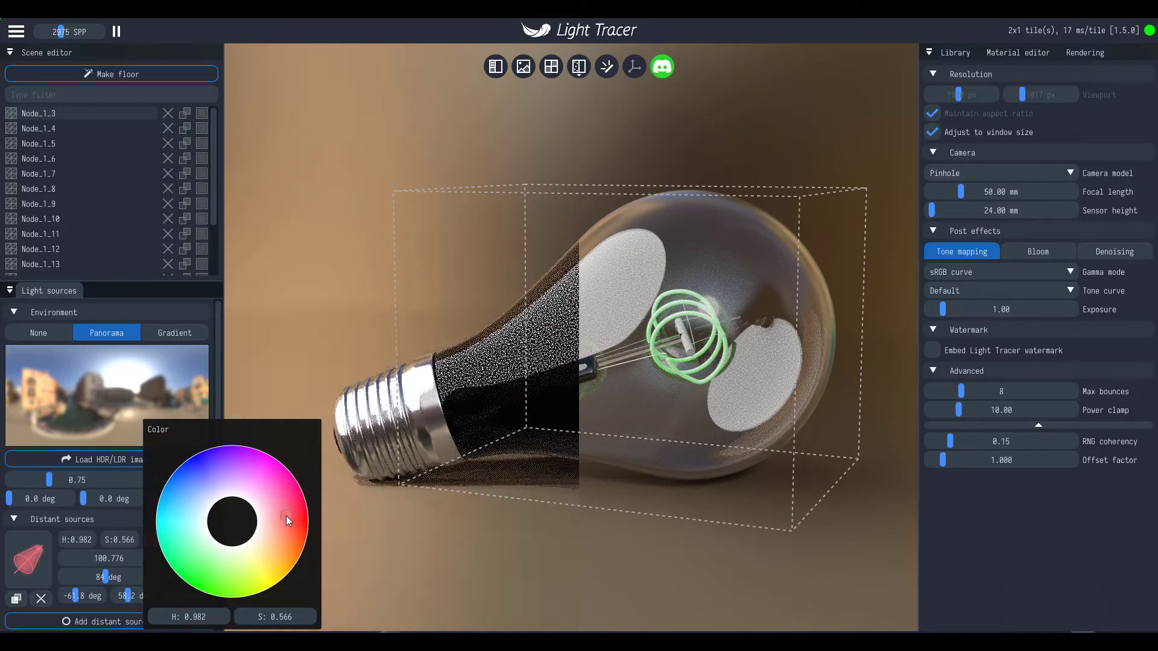
pyautogui.click(295, 522)
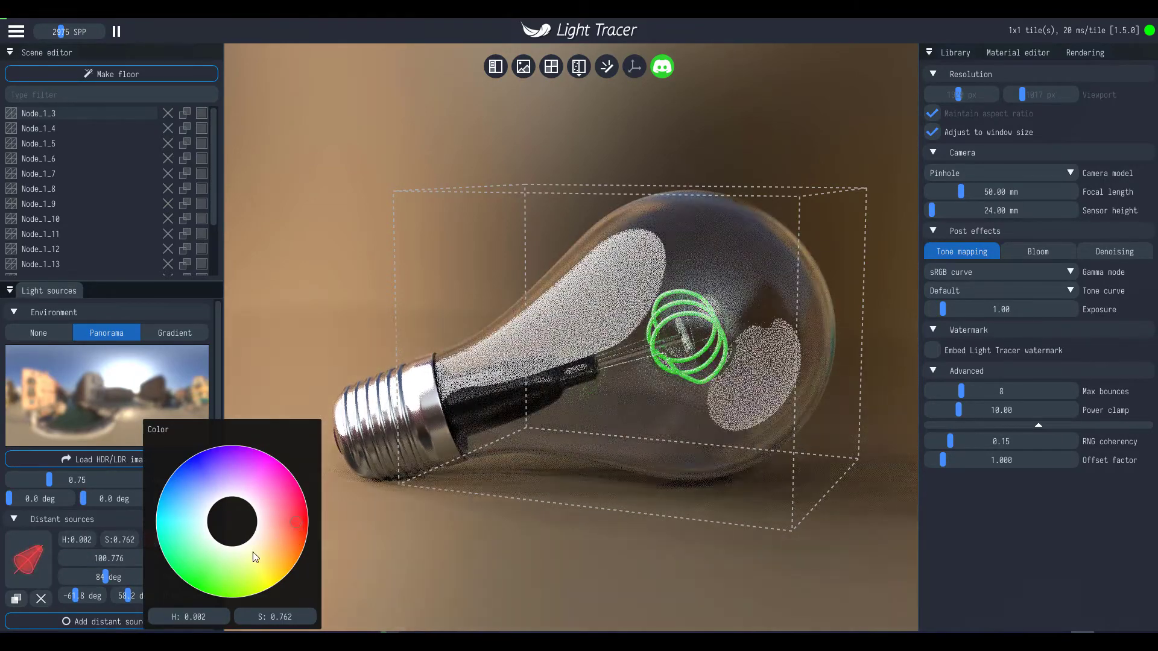
pyautogui.click(6, 531)
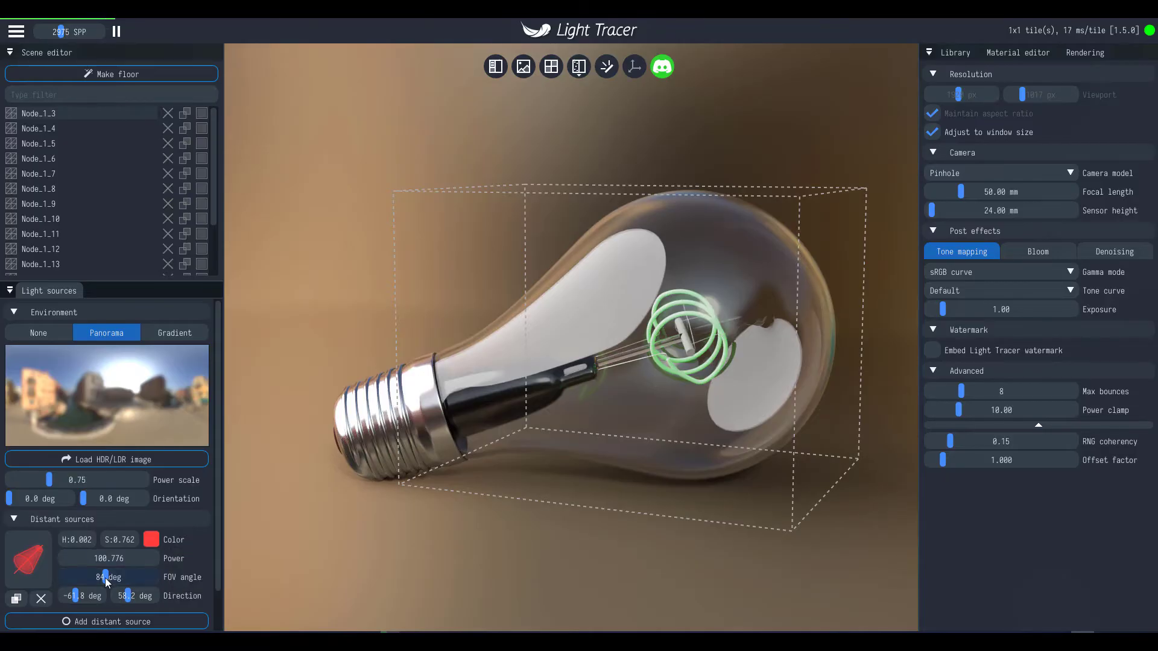
pyautogui.moveTo(106, 580); pyautogui.dragTo(78, 579)
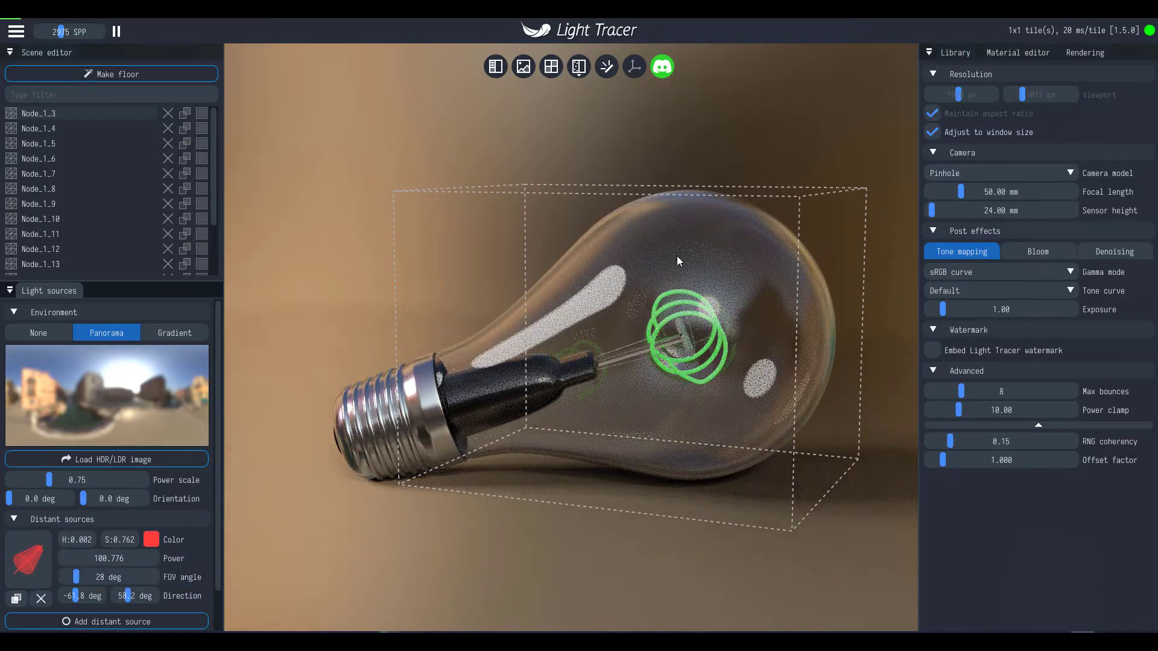
# - Raise max bounces to 12 and rotate the panorama environment about 140°
pyautogui.click(686, 251)
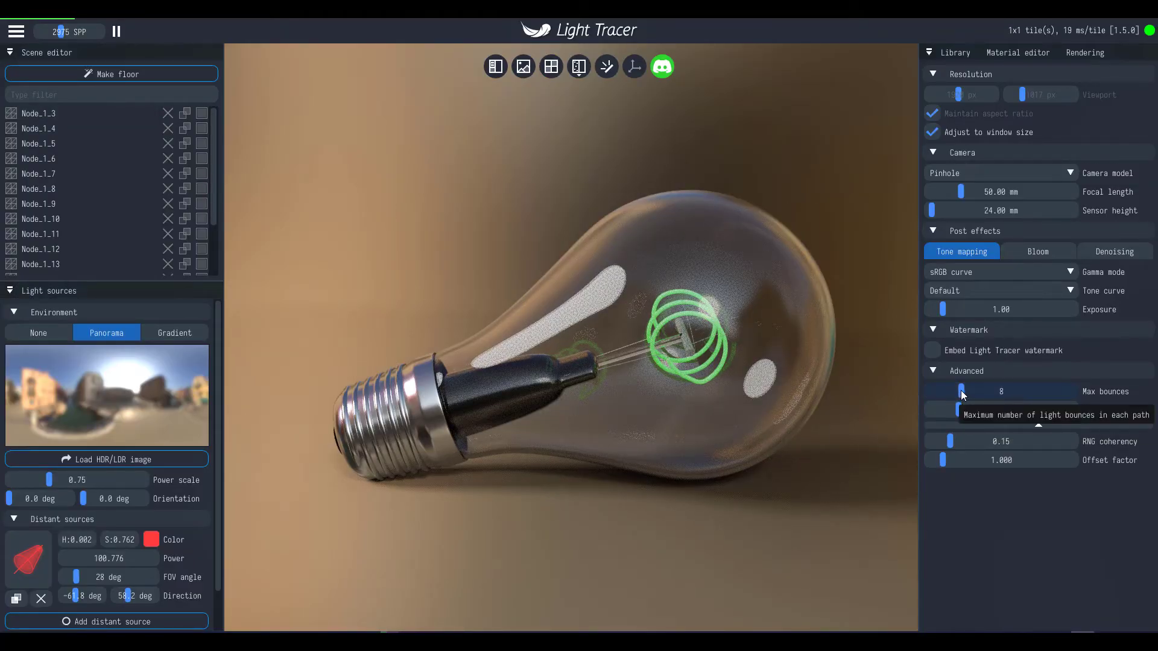
pyautogui.moveTo(961, 392); pyautogui.dragTo(979, 392)
pyautogui.moveTo(9, 500); pyautogui.dragTo(32, 502)
pyautogui.moveTo(458, 476); pyautogui.dragTo(555, 470)
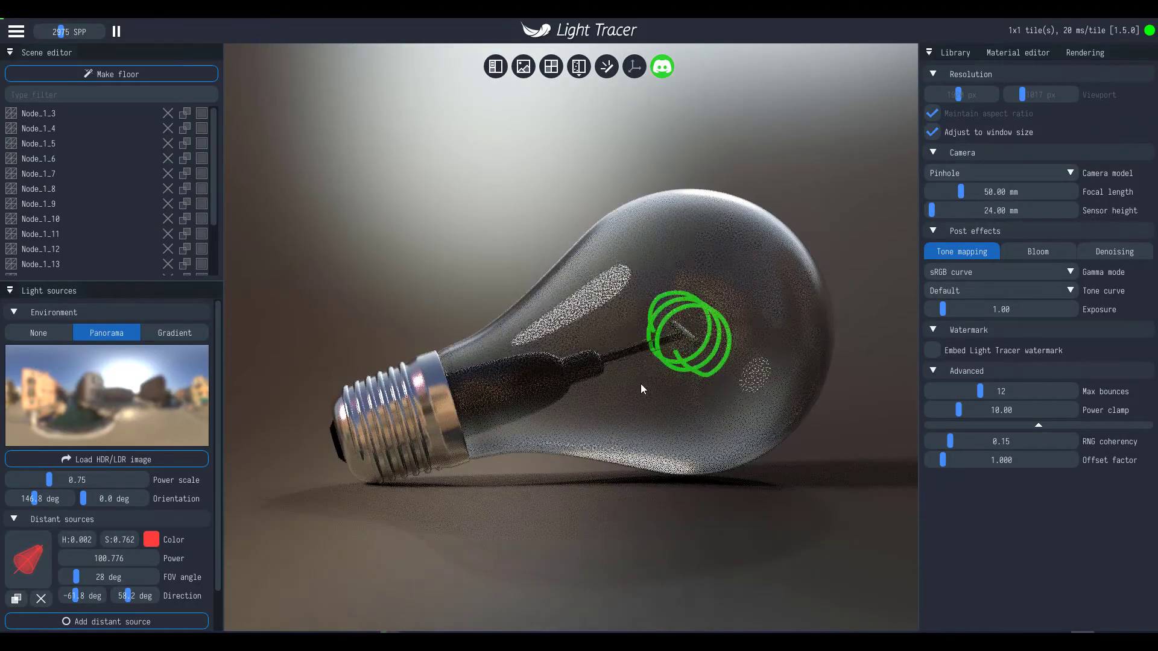
# - Set the glass bulb's absorption colour to white #FFFFFF after briefly trying dark red
pyautogui.click(680, 279)
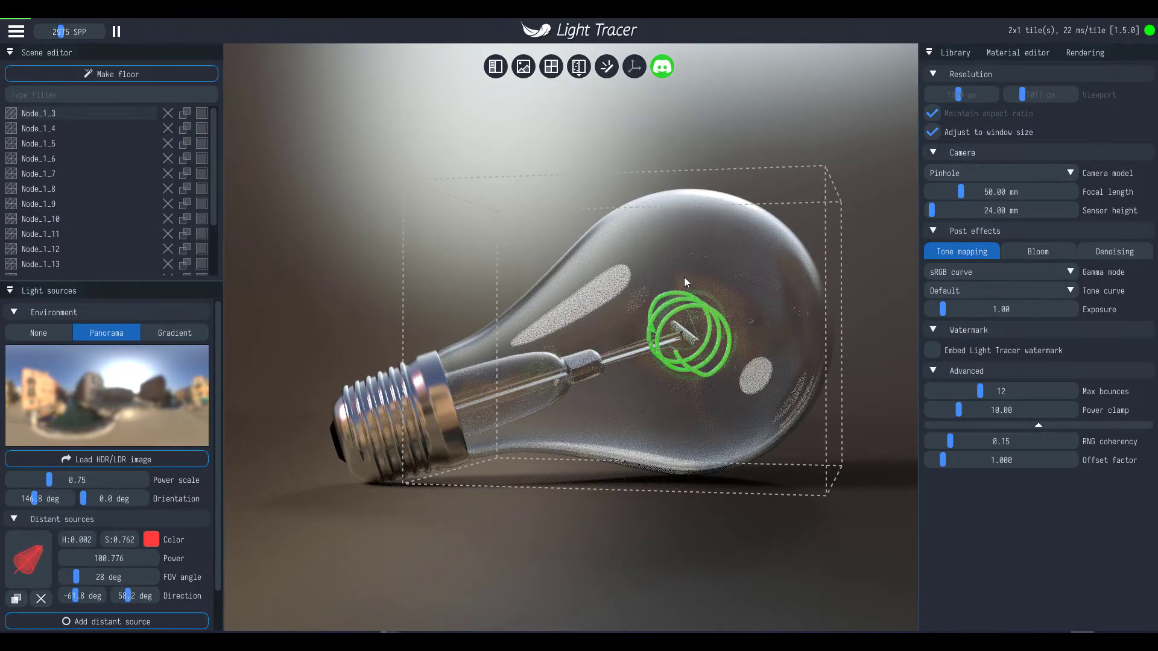
pyautogui.click(1033, 56)
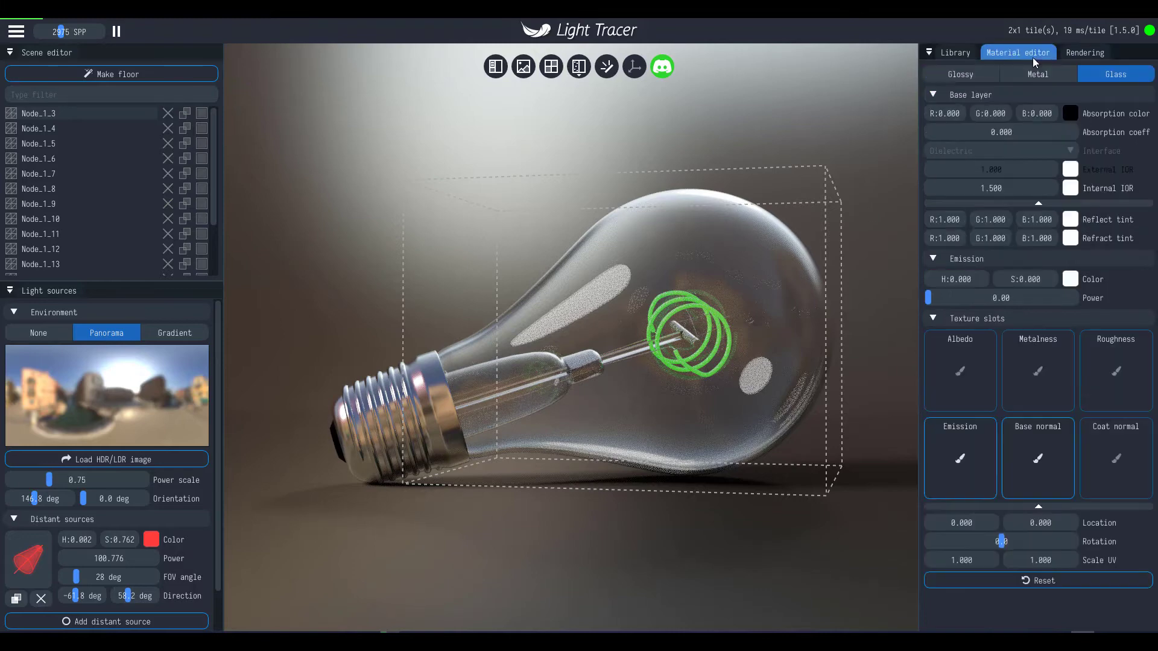
pyautogui.click(1070, 114)
pyautogui.moveTo(993, 203); pyautogui.dragTo(865, 124)
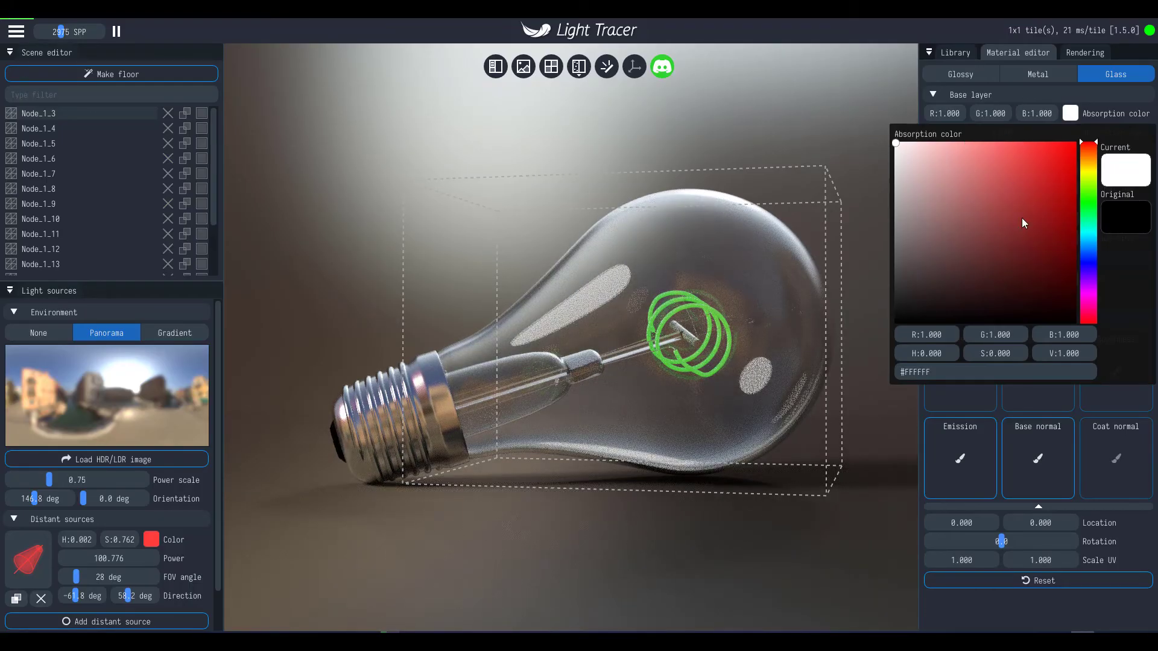
pyautogui.moveTo(1021, 216); pyautogui.dragTo(1074, 312)
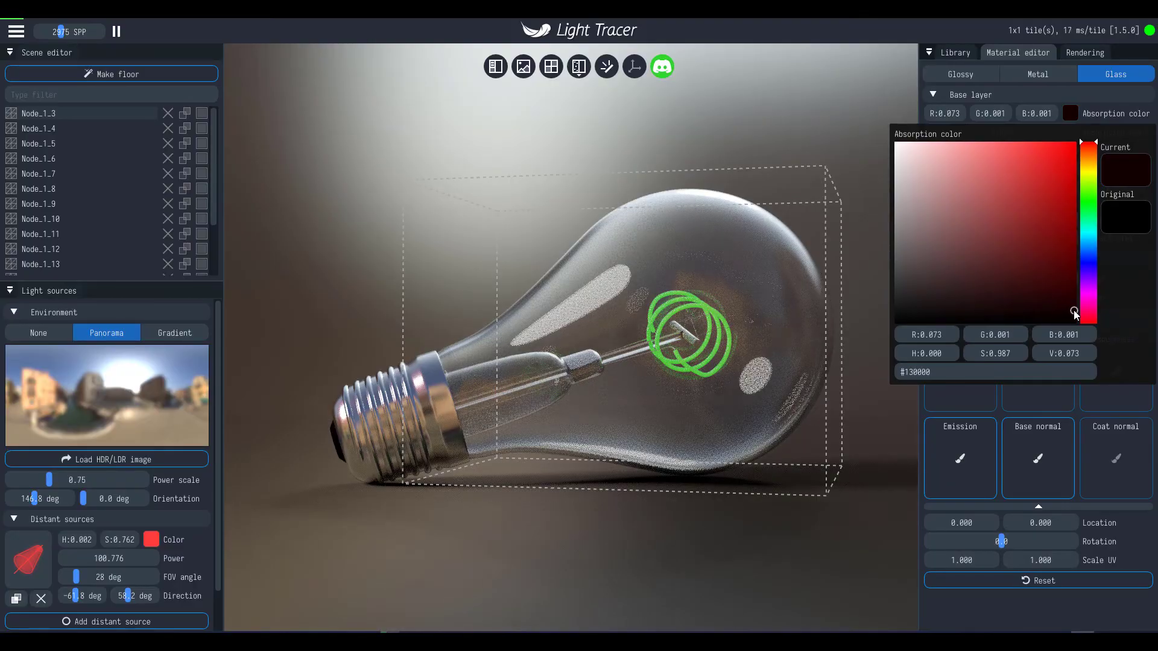
pyautogui.moveTo(1023, 293); pyautogui.dragTo(855, 136)
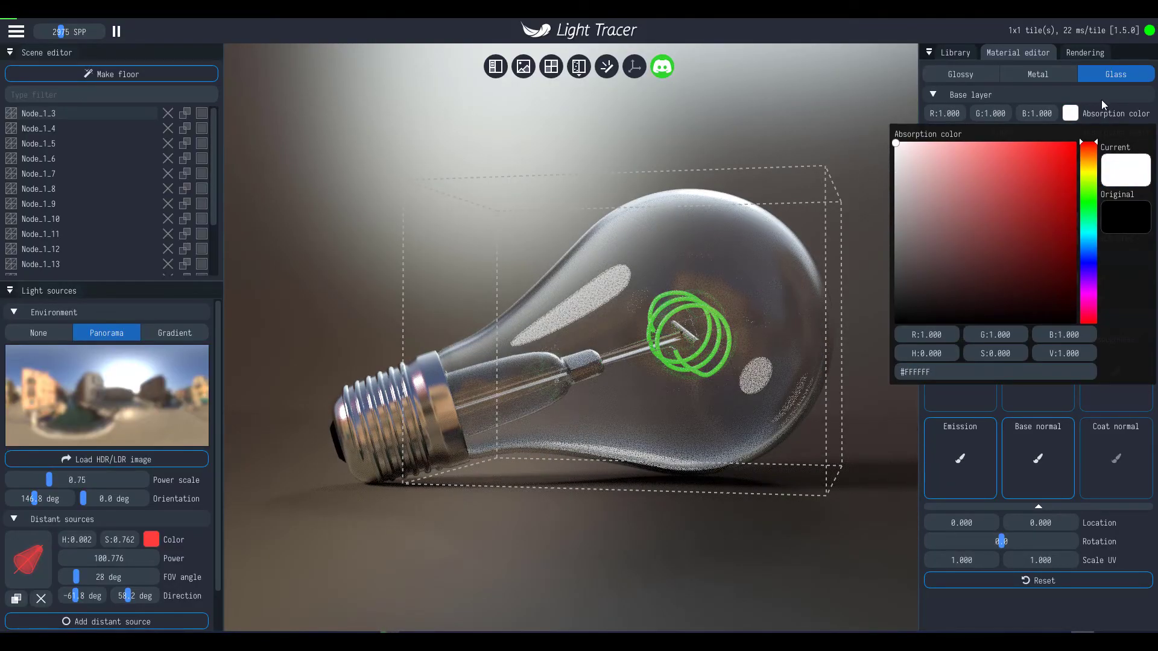
pyautogui.click(1103, 98)
# - Set the absorption coefficient to 0 and view the bulb from a new angle
pyautogui.doubleClick(1024, 137)
pyautogui.write('0')
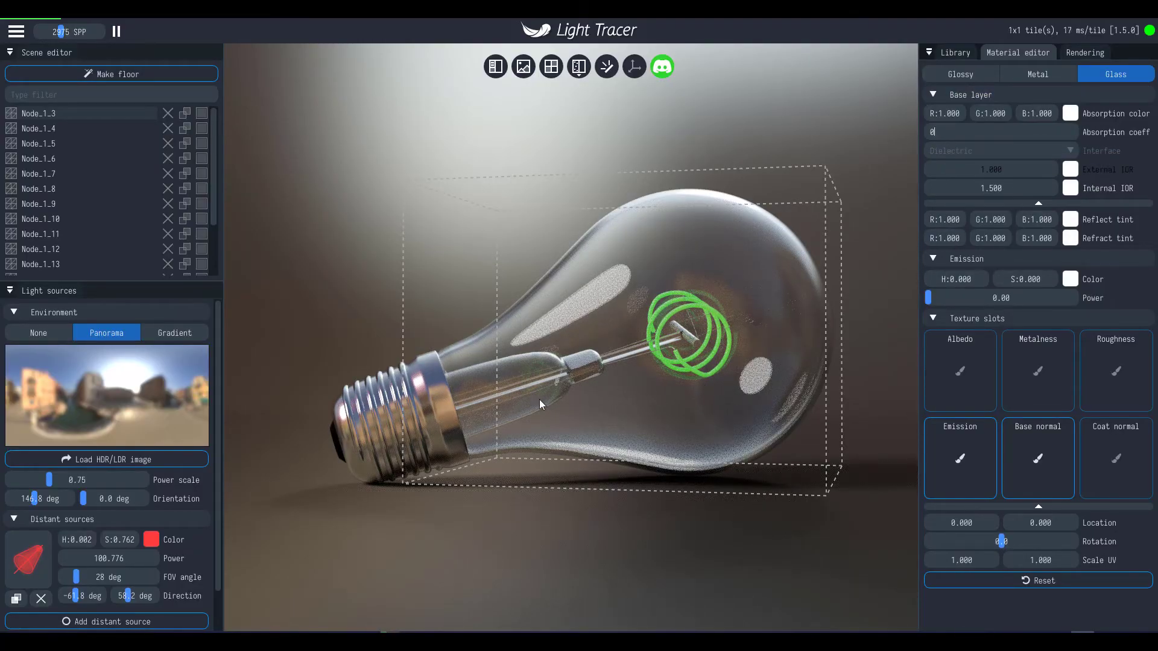
pyautogui.moveTo(495, 209); pyautogui.dragTo(508, 244)
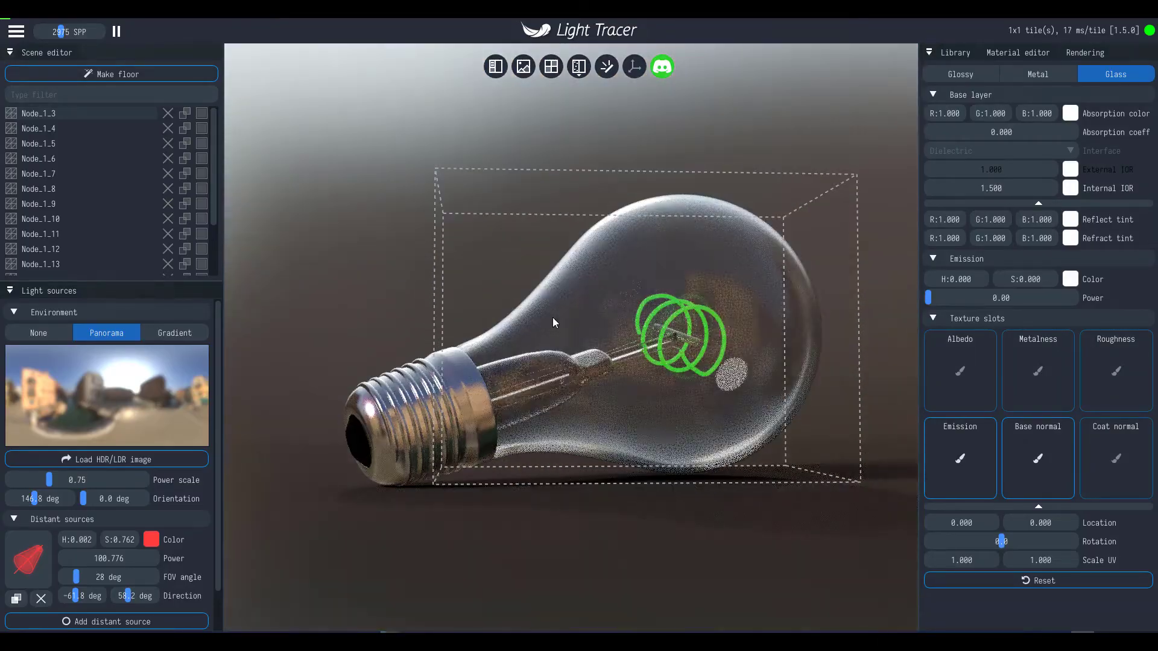
pyautogui.moveTo(544, 319); pyautogui.dragTo(732, 329)
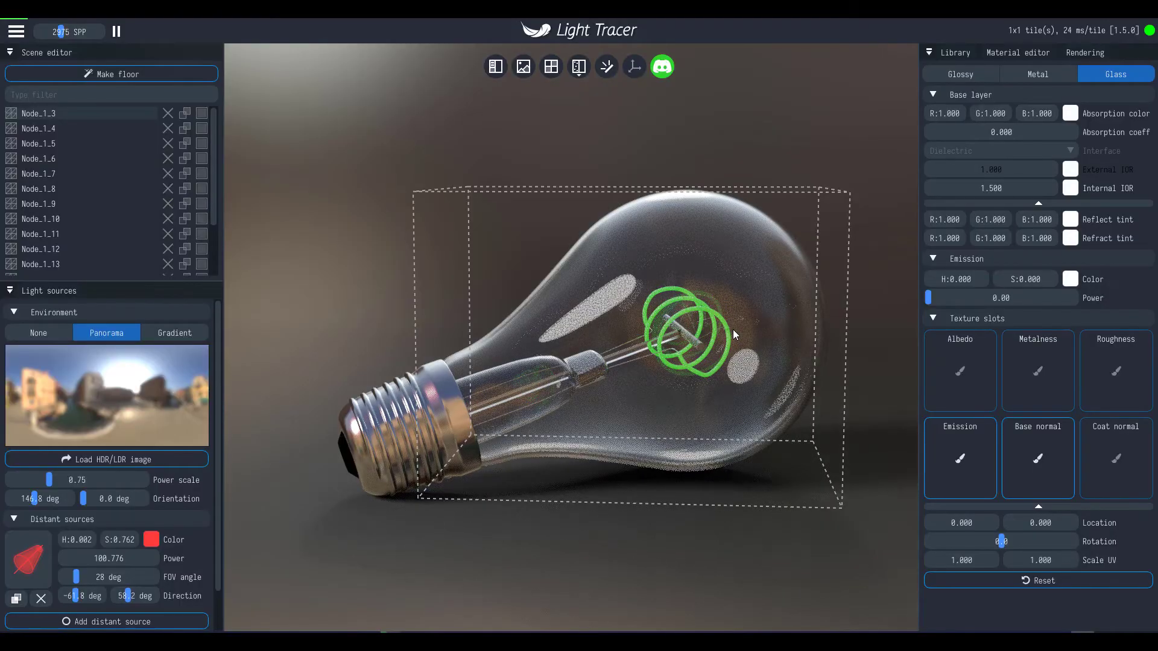
# - Hide Node_1_3's glass shell and give the filament pink-red emission (H 0.987, S 0.945) at power 13.72
pyautogui.click(201, 113)
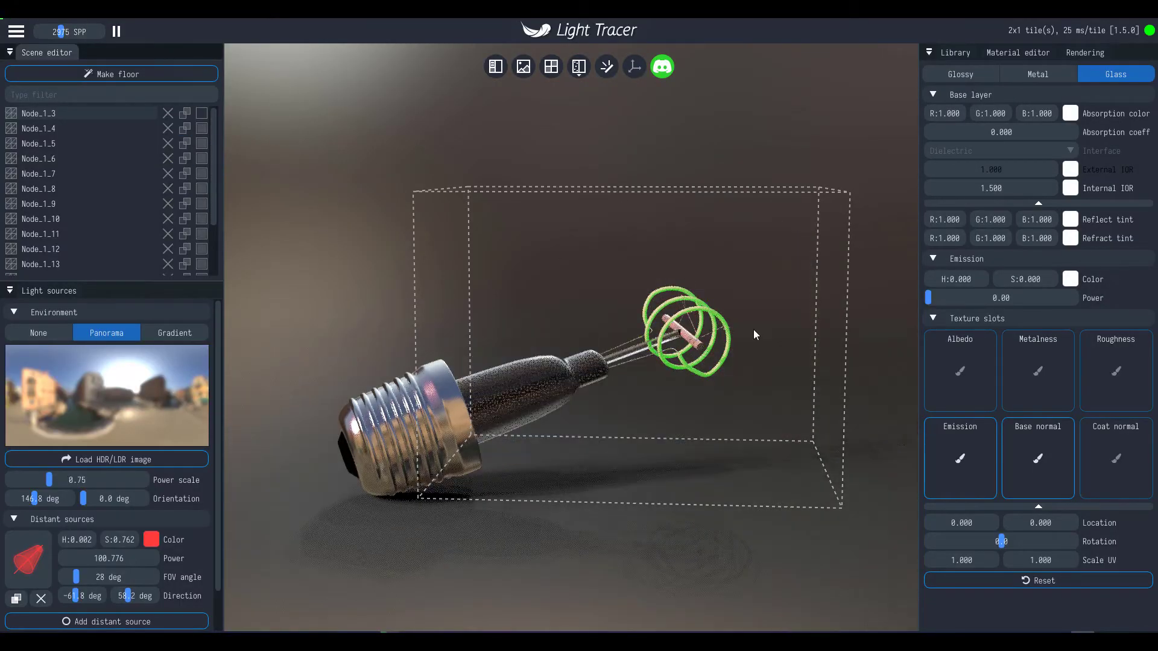
pyautogui.click(691, 317)
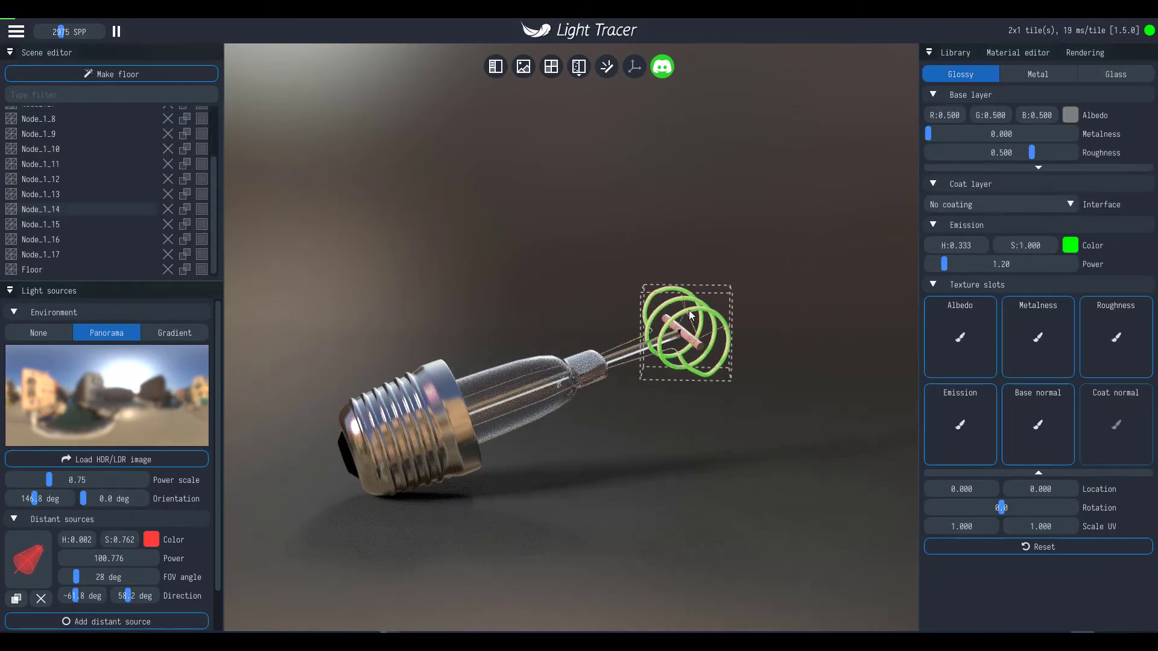
pyautogui.click(1075, 250)
pyautogui.click(1137, 360)
pyautogui.click(1139, 360)
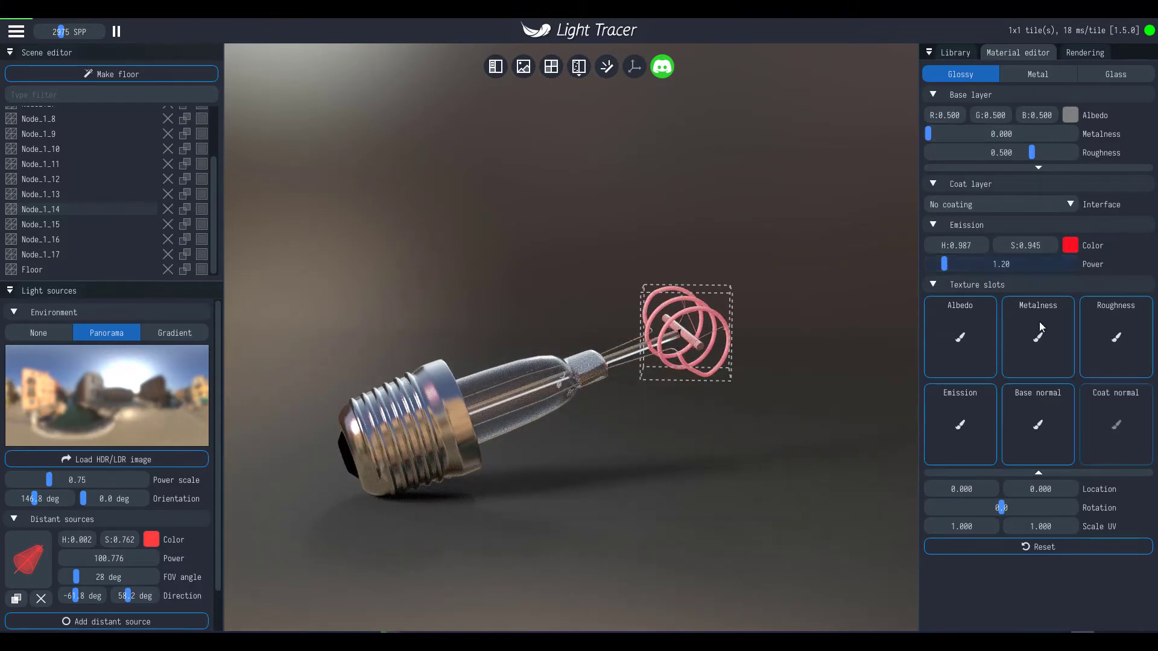
pyautogui.moveTo(944, 264); pyautogui.dragTo(994, 271)
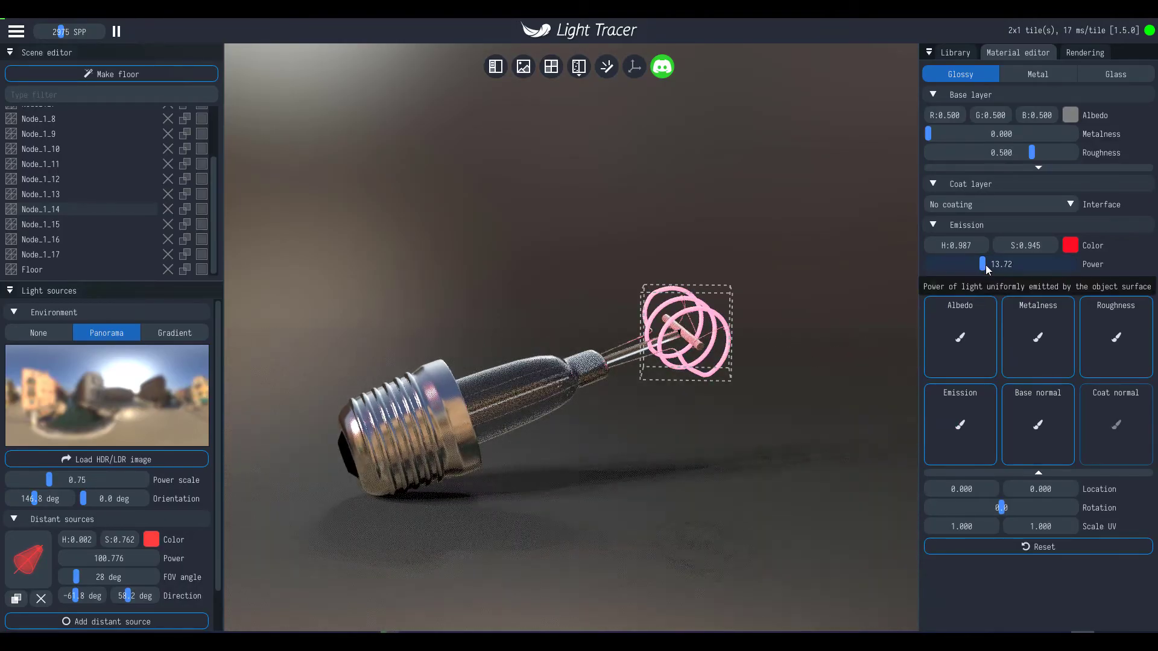
pyautogui.scroll(3, 151, 193)
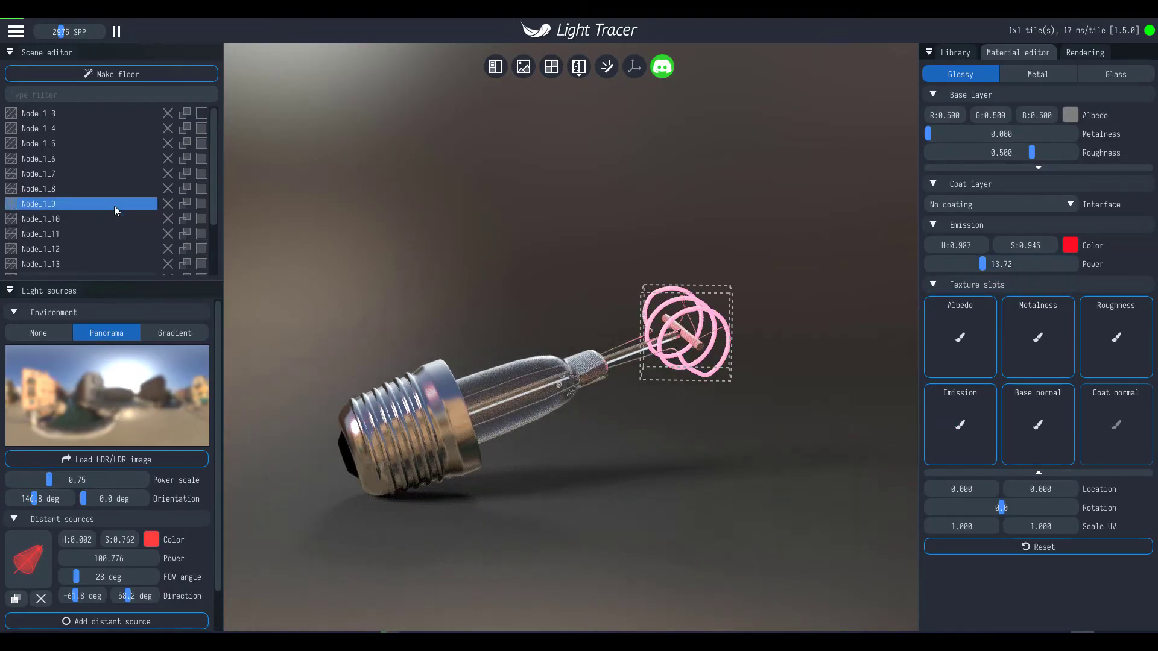
# - Show Node_1_3's glass shell again, try Environment None, then return to Panorama
pyautogui.click(202, 113)
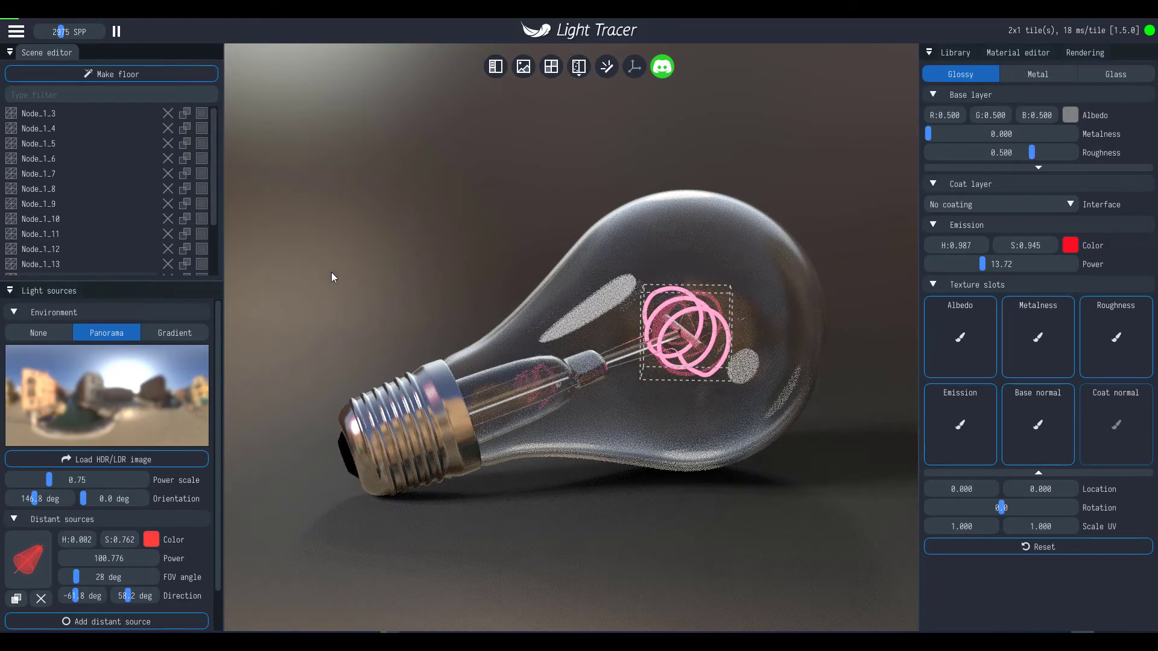
pyautogui.click(48, 331)
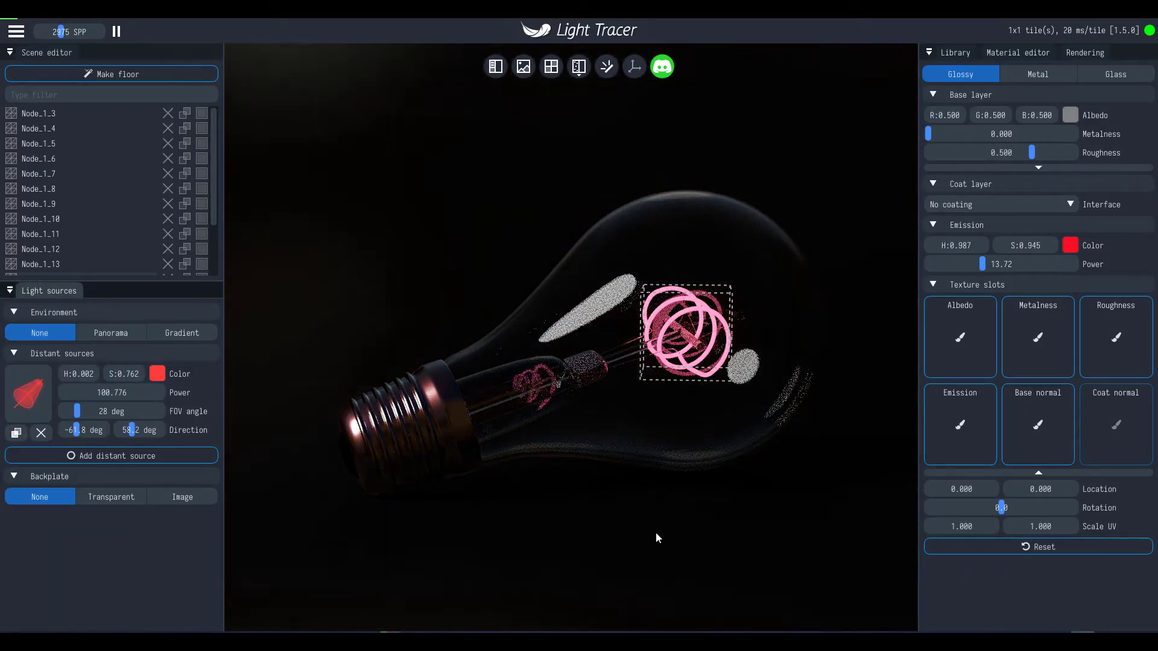
pyautogui.moveTo(656, 532)
pyautogui.mouseDown()
pyautogui.moveTo(632, 529)
pyautogui.moveTo(663, 530)
pyautogui.mouseUp()
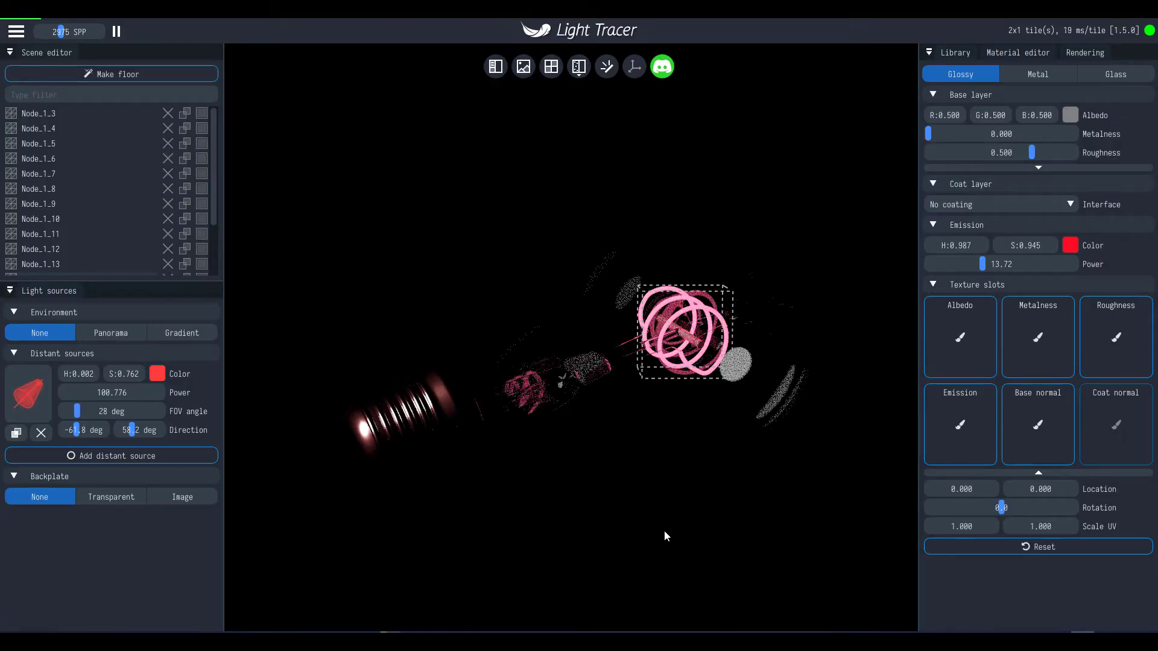
pyautogui.click(109, 333)
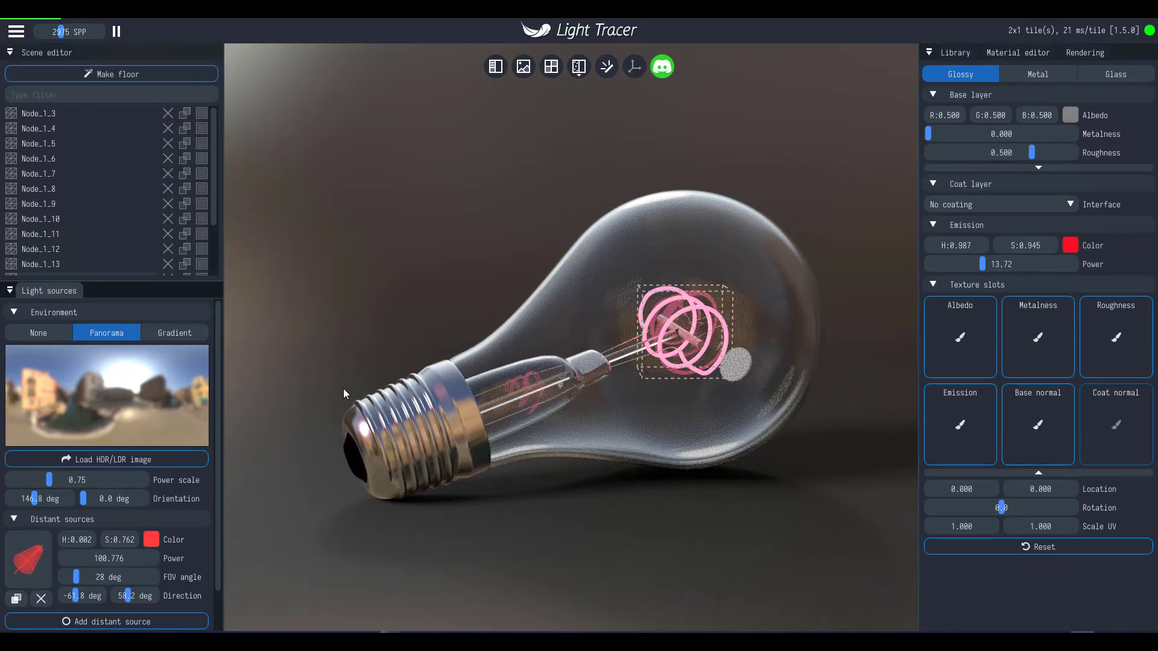
# - Hide the glass envelope and change the filament's emission colour to blue
pyautogui.click(366, 320)
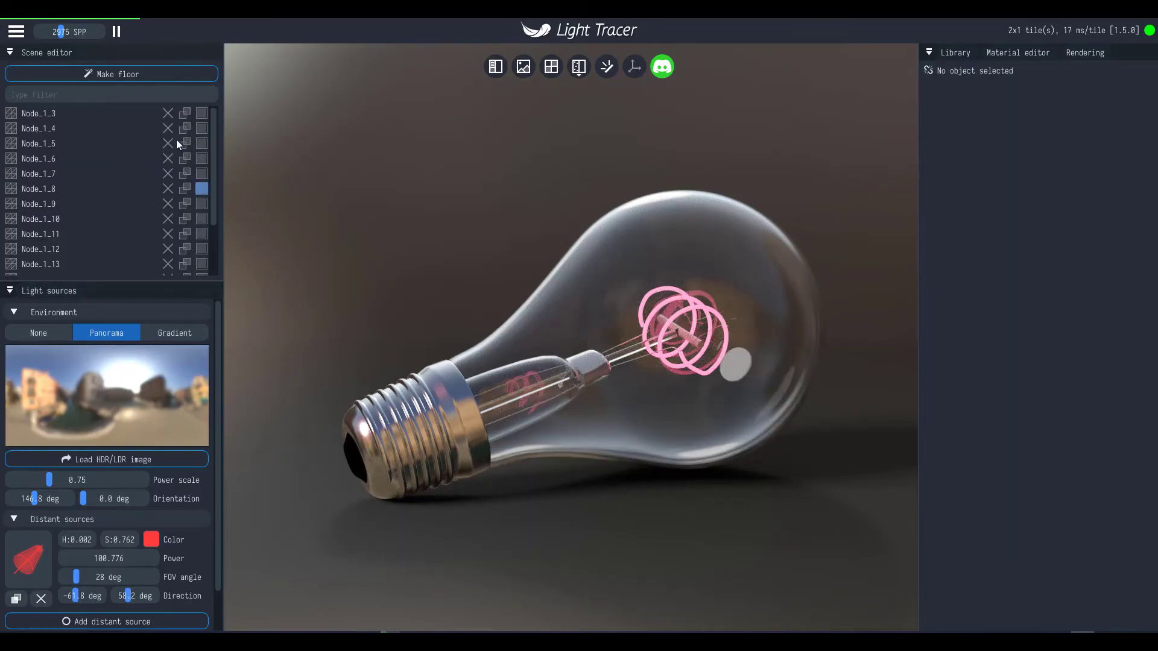
pyautogui.click(201, 143)
pyautogui.scroll(-3, 132, 181)
pyautogui.click(722, 341)
pyautogui.click(1070, 245)
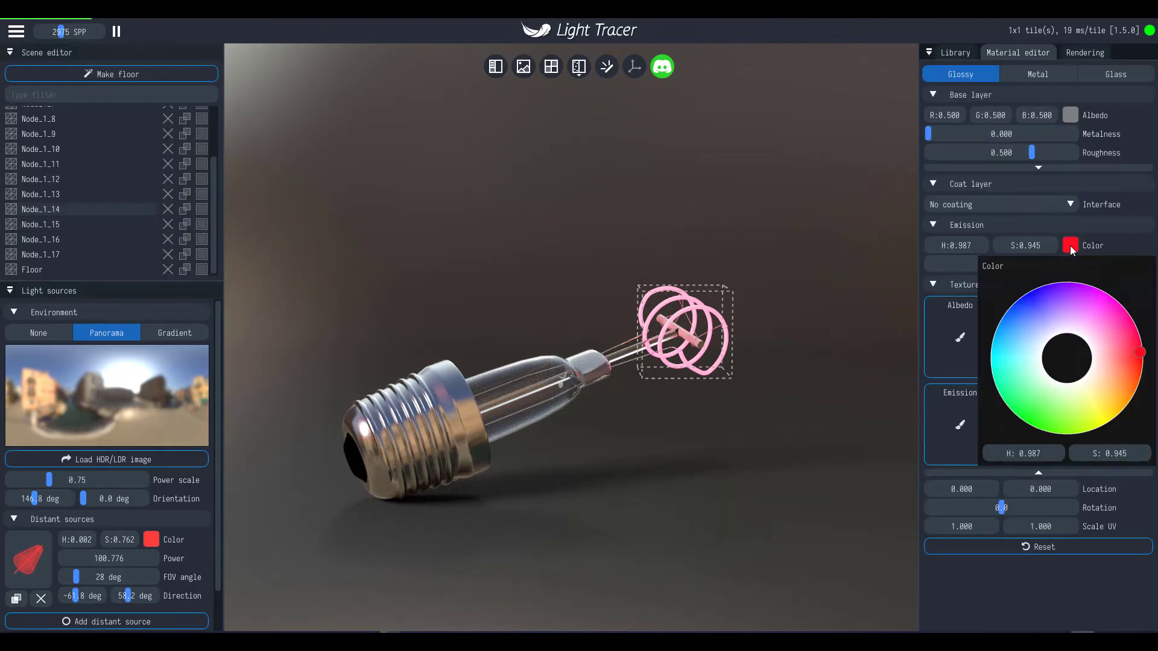
pyautogui.click(1019, 301)
pyautogui.scroll(2, 139, 234)
pyautogui.click(635, 453)
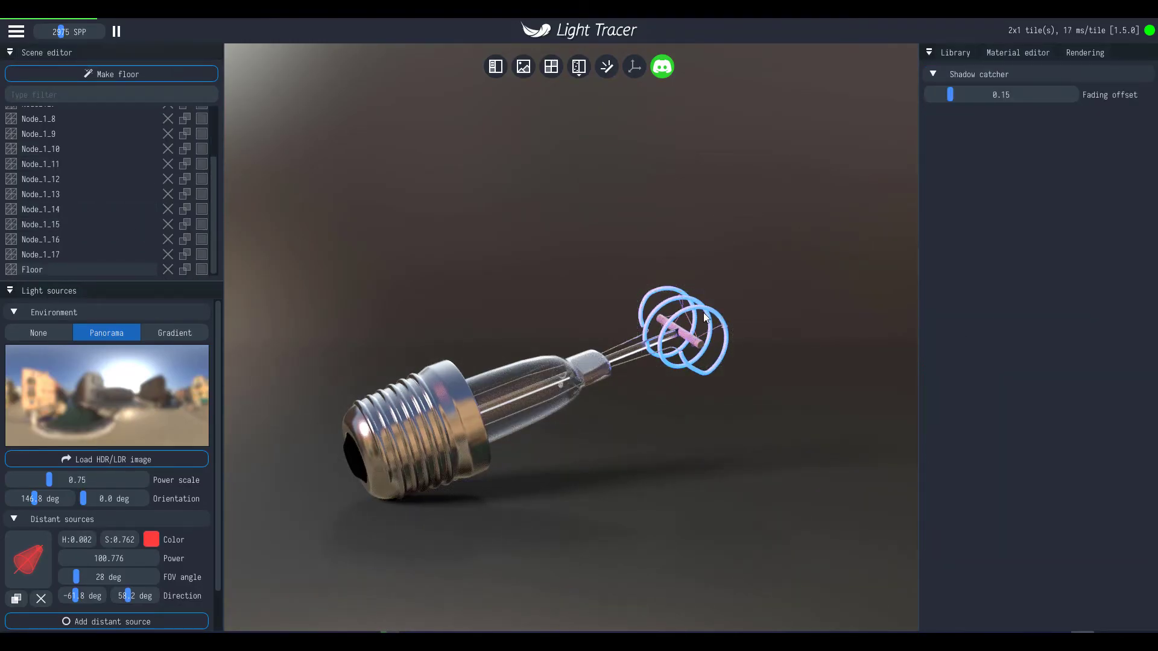
# - Check the filament's blue material settings and show the glass envelope again
pyautogui.click(692, 342)
pyautogui.click(955, 52)
pyautogui.click(1032, 59)
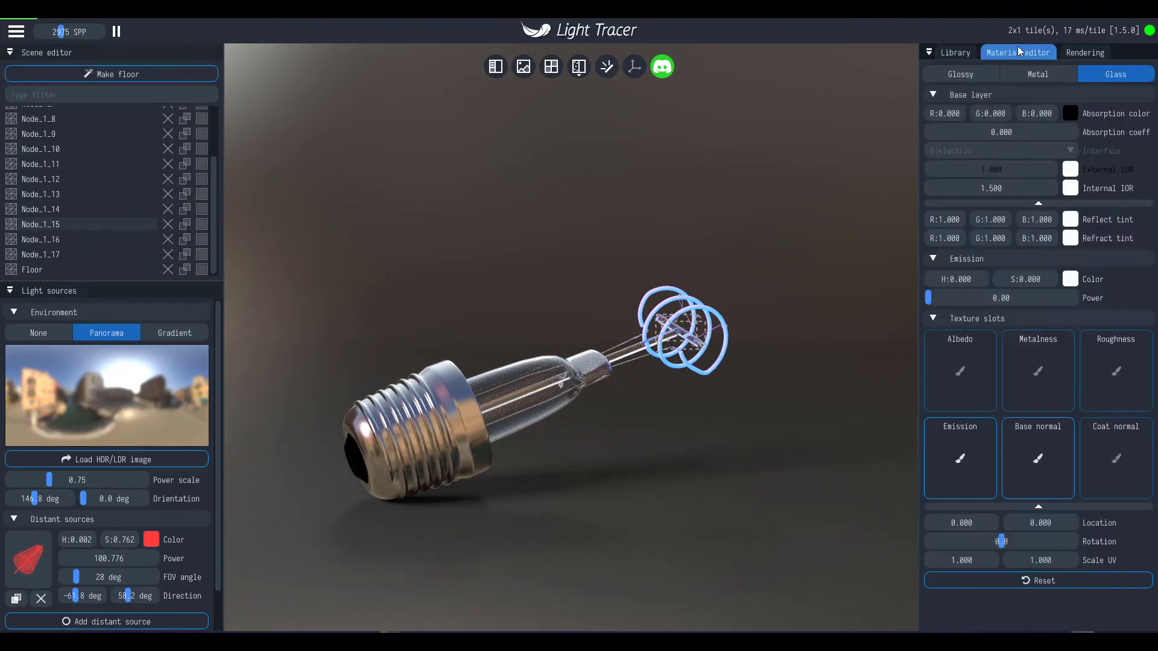
pyautogui.scroll(2, 120, 193)
pyautogui.click(202, 143)
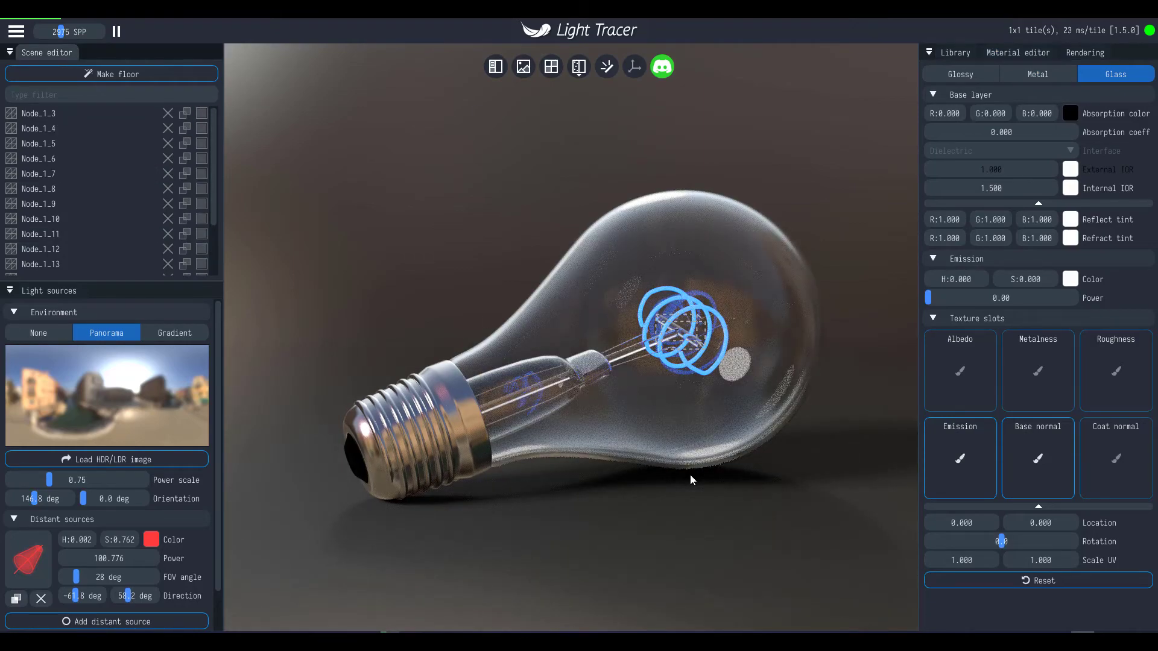
pyautogui.moveTo(687, 476); pyautogui.dragTo(612, 550)
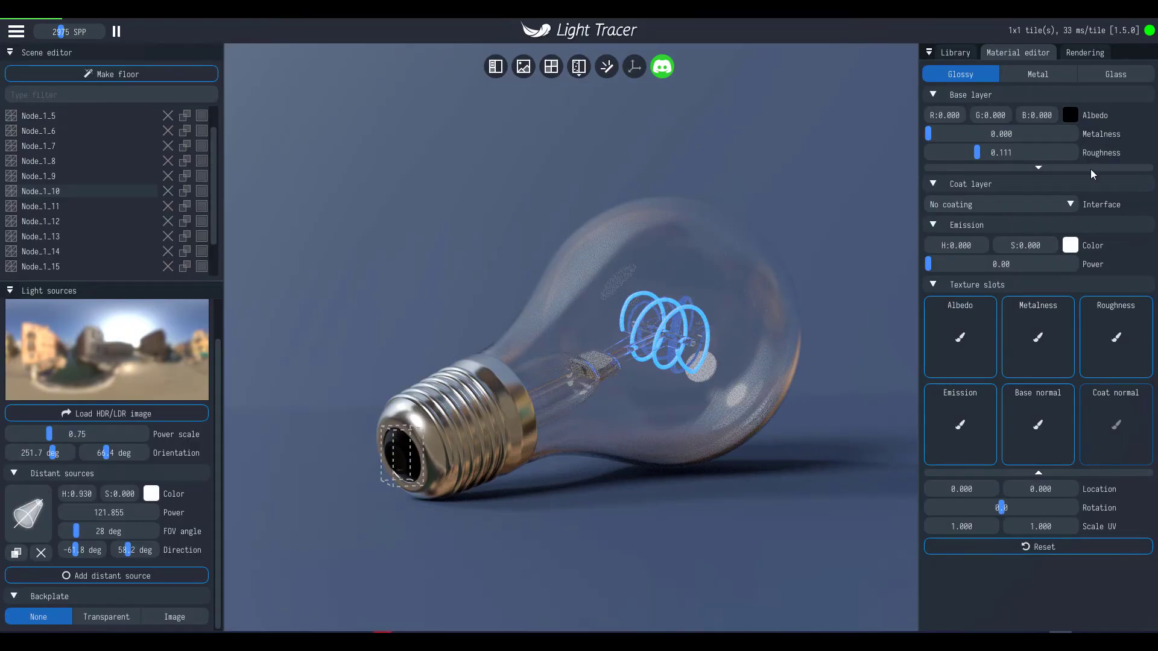
# - Raise the panorama power scale to 2.41 with the socket deselected
pyautogui.moveTo(48, 434); pyautogui.dragTo(26, 437)
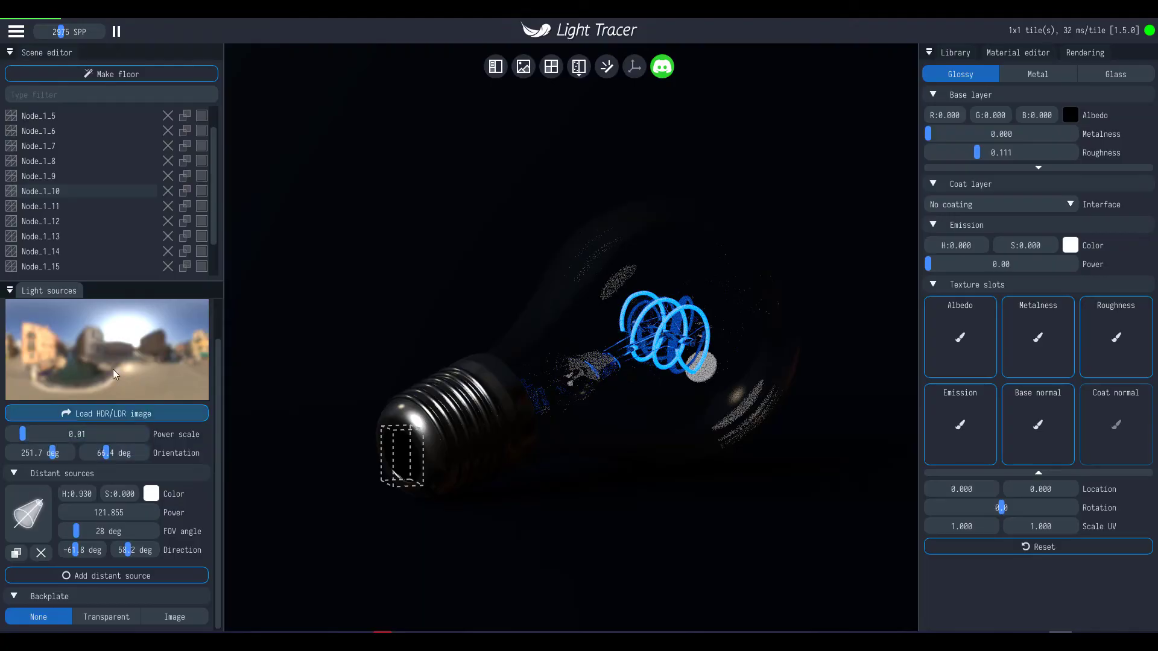
pyautogui.click(786, 156)
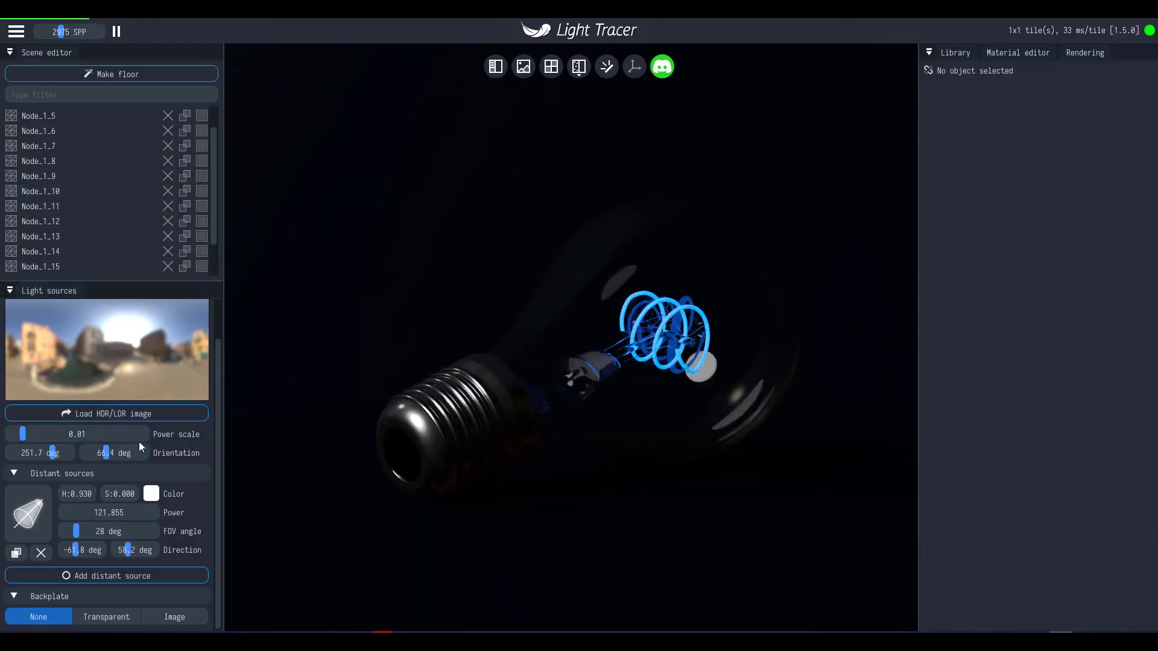
pyautogui.moveTo(88, 429); pyautogui.dragTo(63, 431)
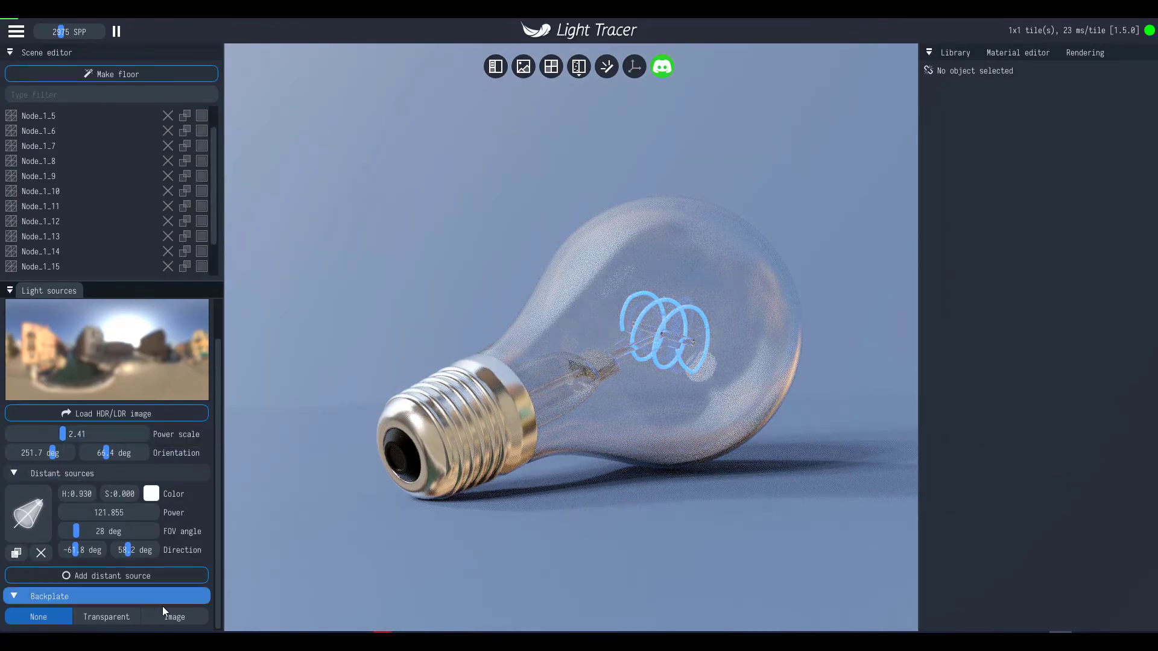
# - Try a Transparent backplate and set the panorama power scale to 1
pyautogui.click(120, 615)
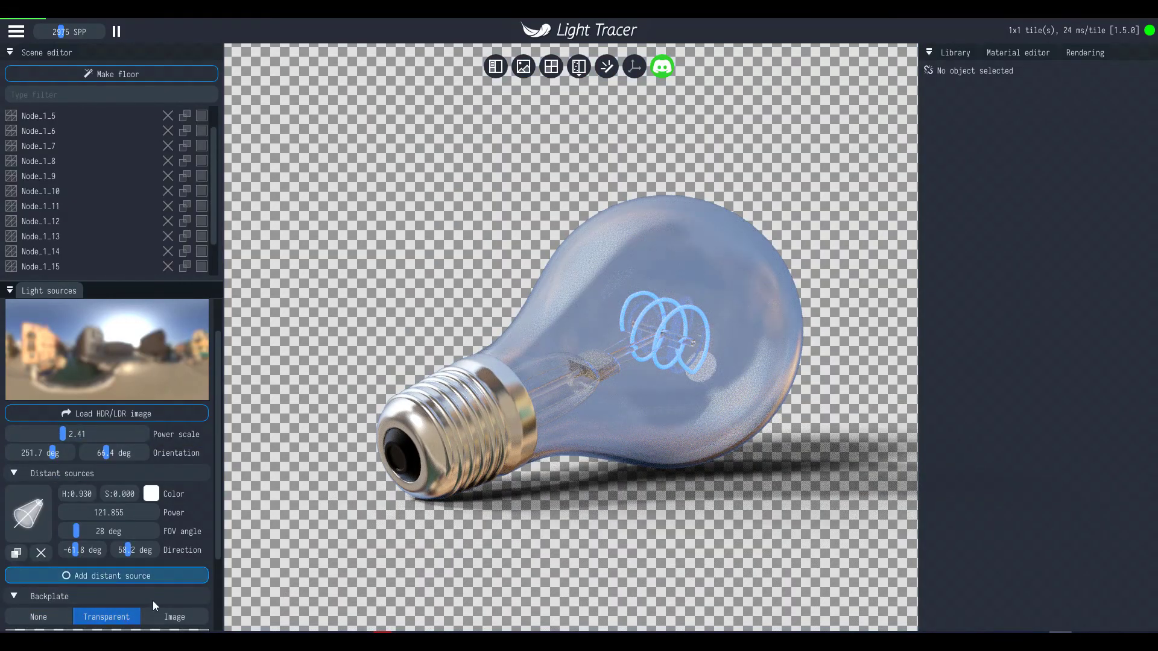
pyautogui.keyDown('ctrl'); pyautogui.click(97, 431); pyautogui.keyUp('ctrl')
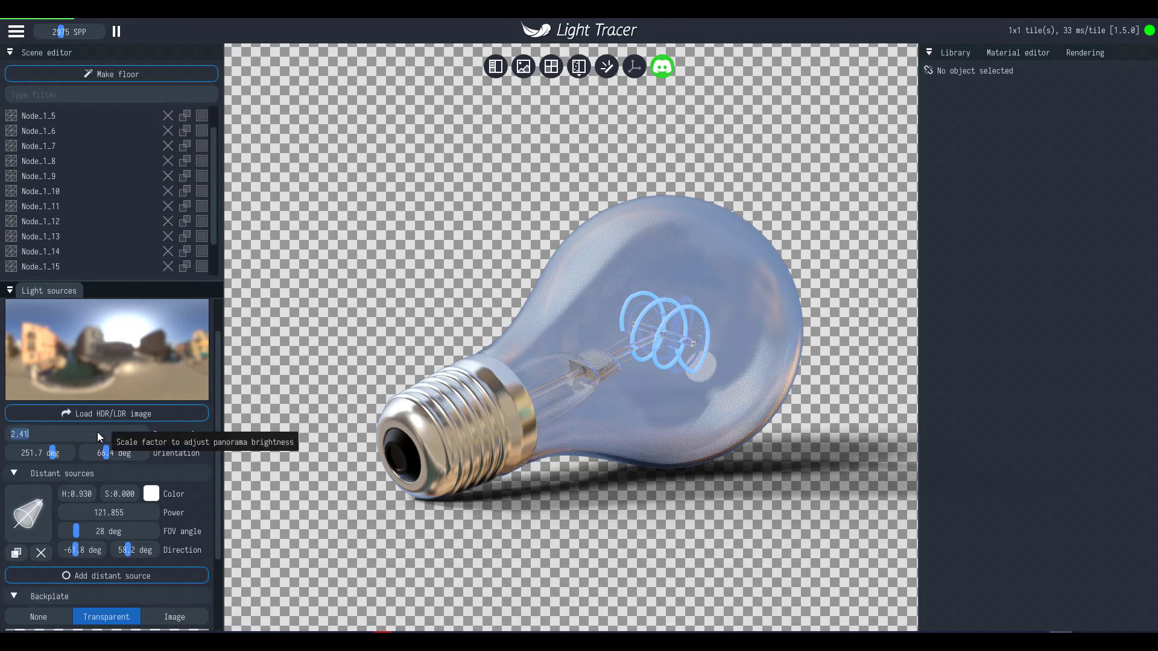
pyautogui.write('1')
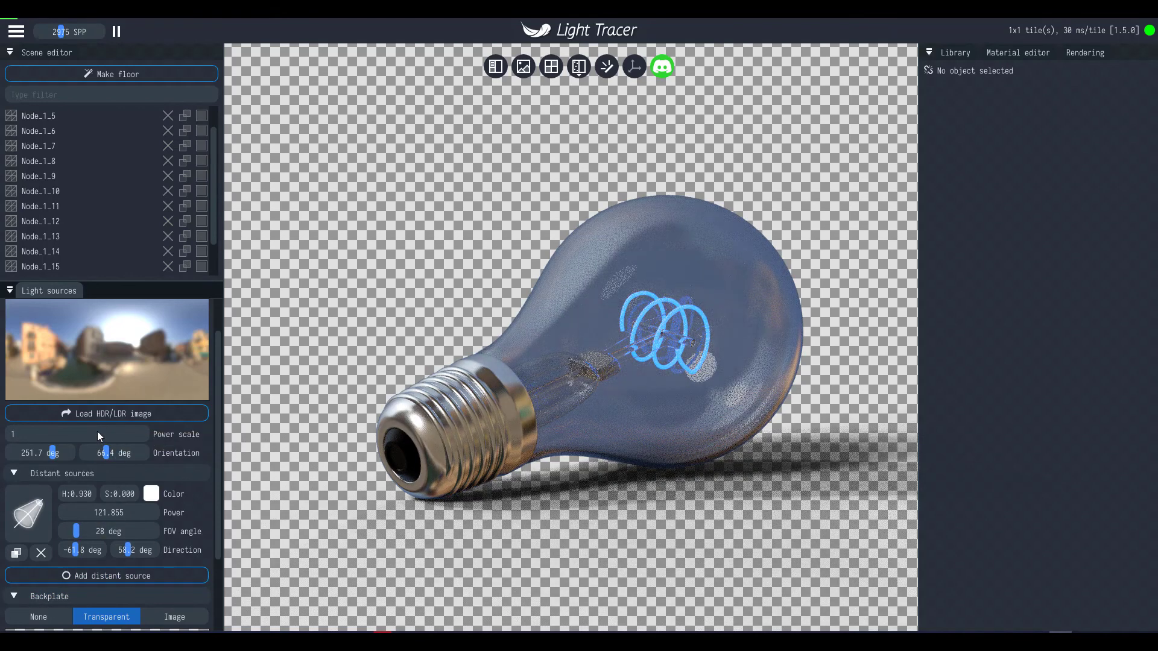
# - Try an Image backplate with Stretch, then set Backplate back to None
pyautogui.click(184, 613)
pyautogui.scroll(-3, 185, 614)
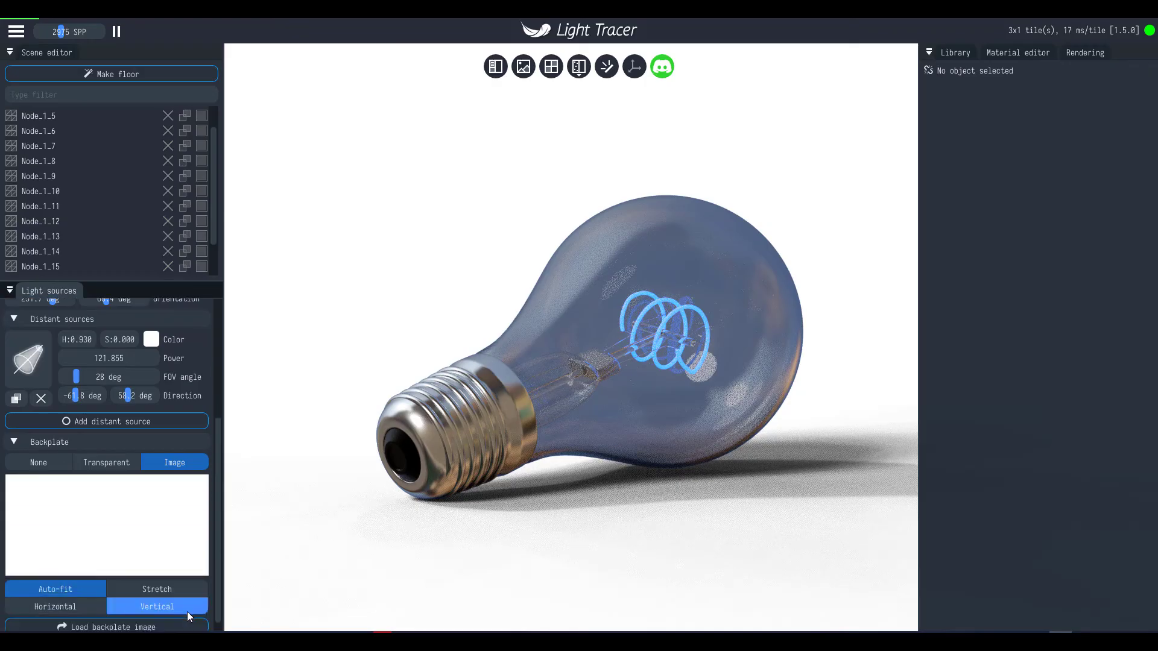
pyautogui.click(171, 576)
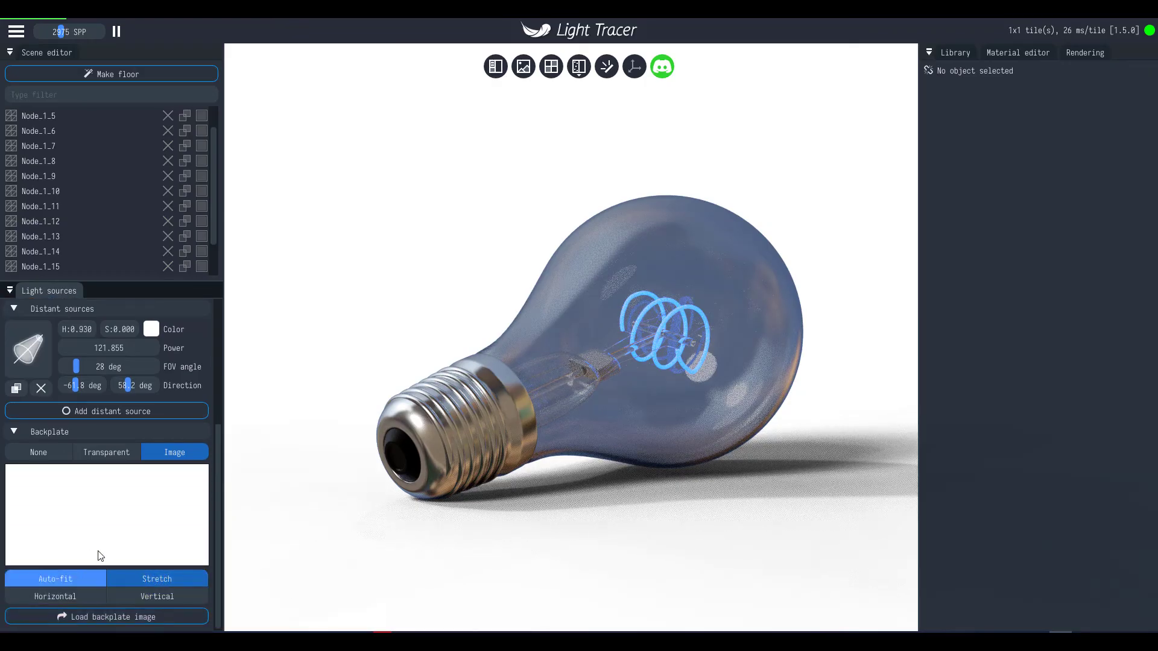
pyautogui.scroll(2, 107, 548)
pyautogui.scroll(2, 107, 513)
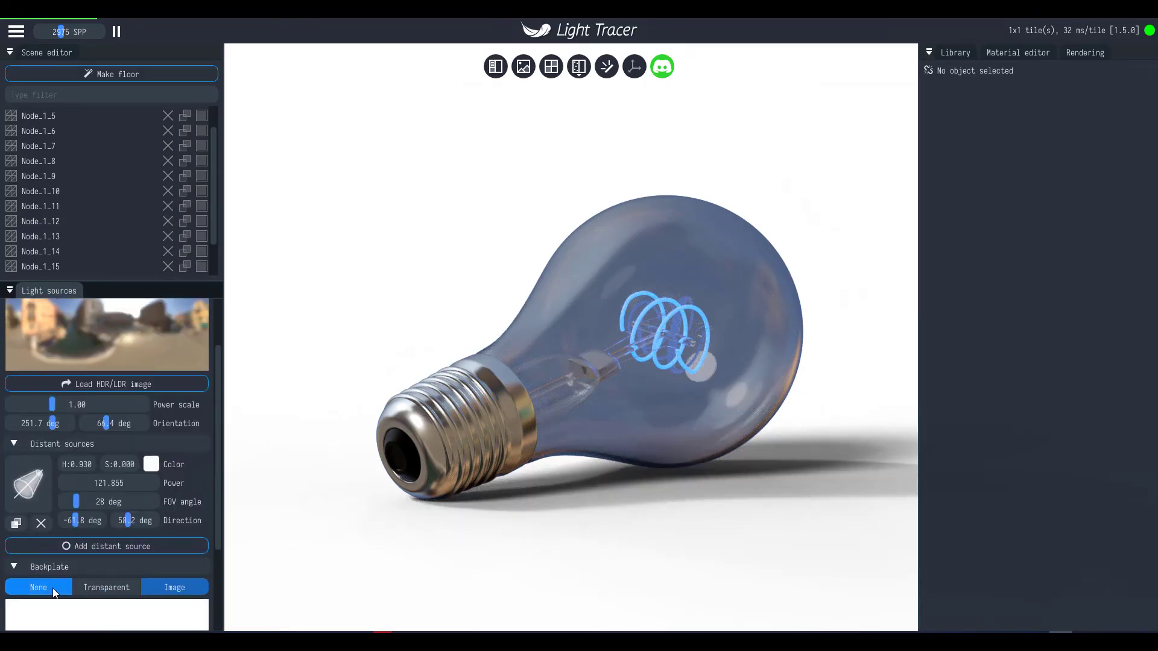
pyautogui.click(53, 585)
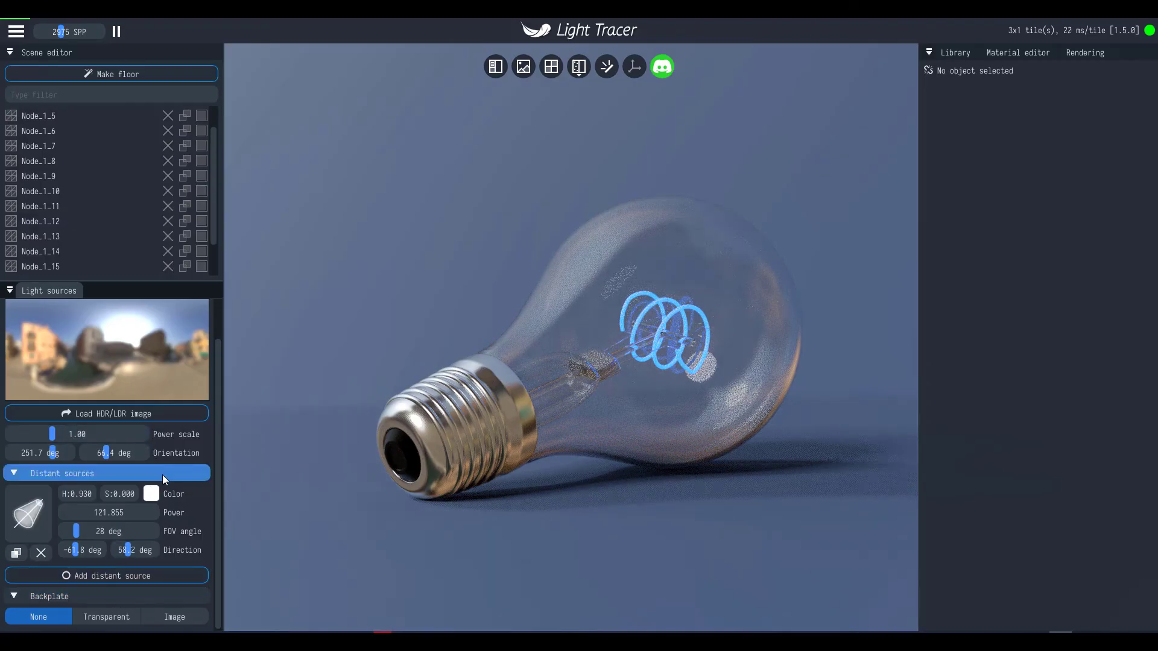
pyautogui.scroll(1, 171, 530)
# - Compare Gradient and Panorama environments, then set Environment to None so only the blue filament glows
pyautogui.click(161, 333)
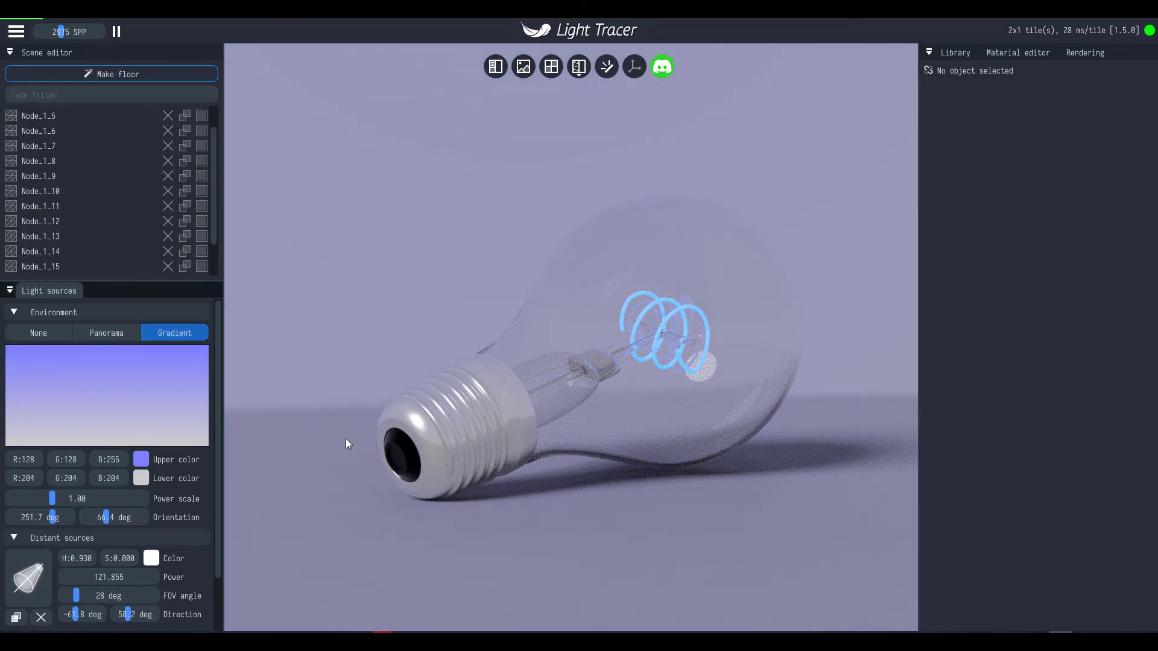
pyautogui.moveTo(536, 450); pyautogui.dragTo(565, 469)
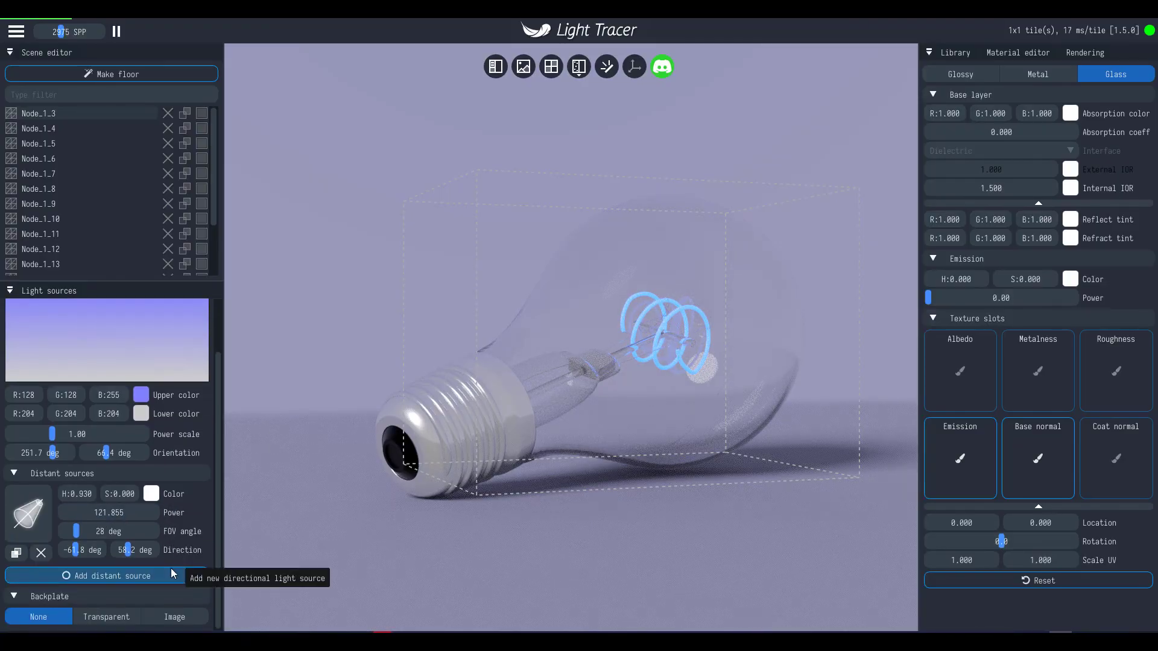
pyautogui.scroll(3, 171, 568)
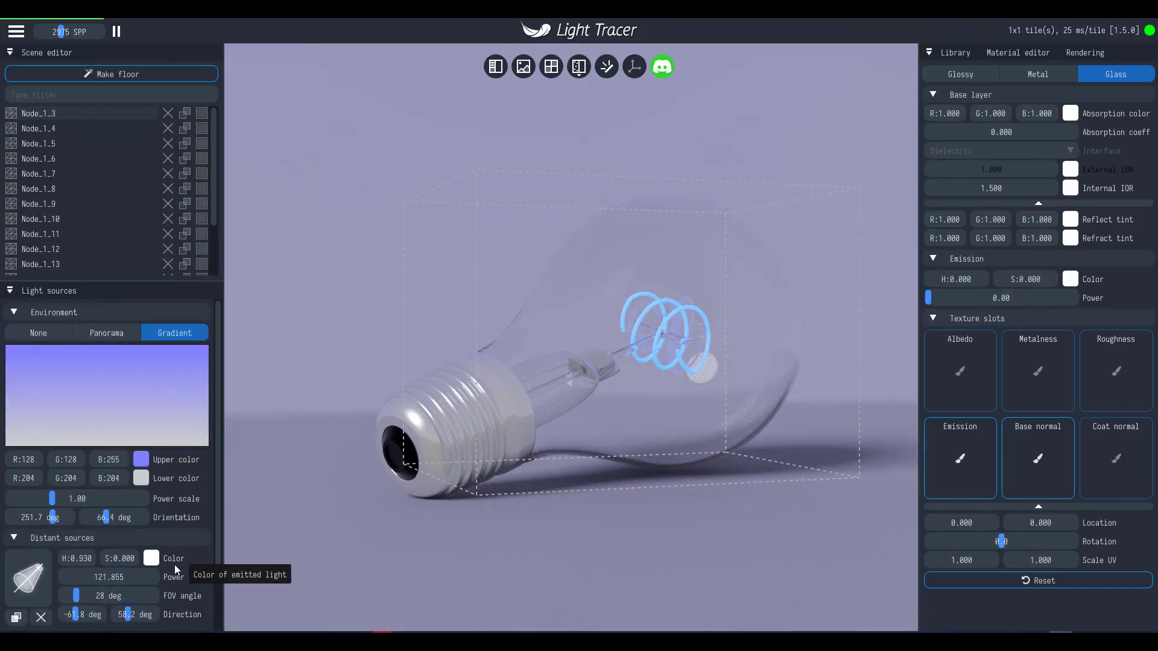
pyautogui.click(107, 327)
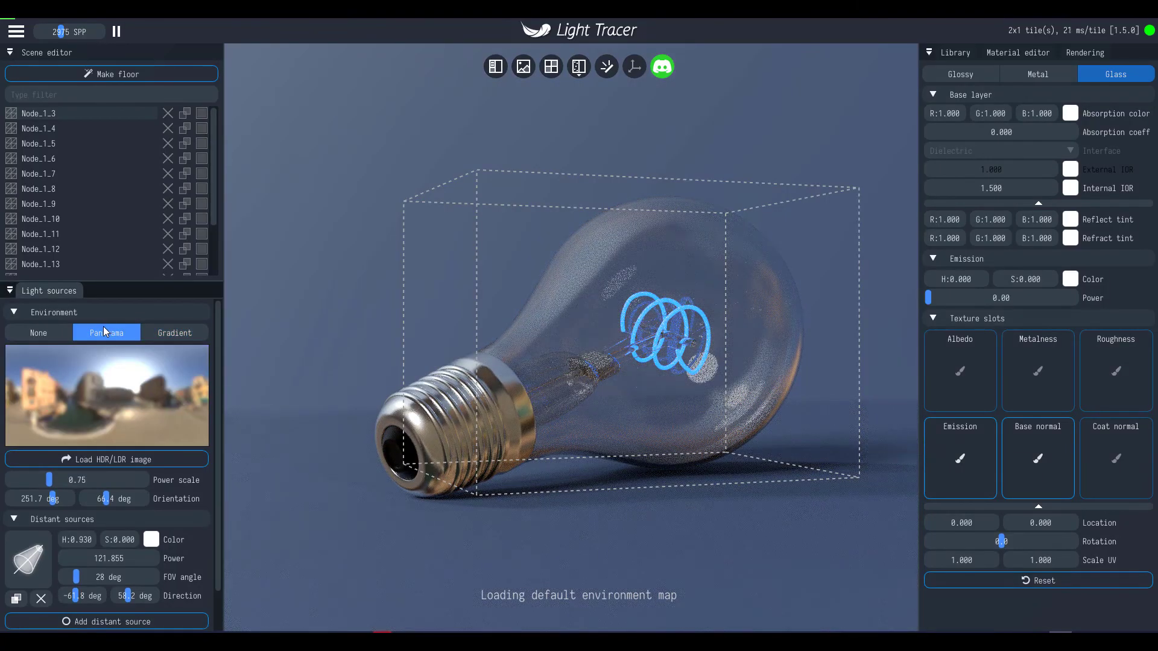
pyautogui.click(50, 334)
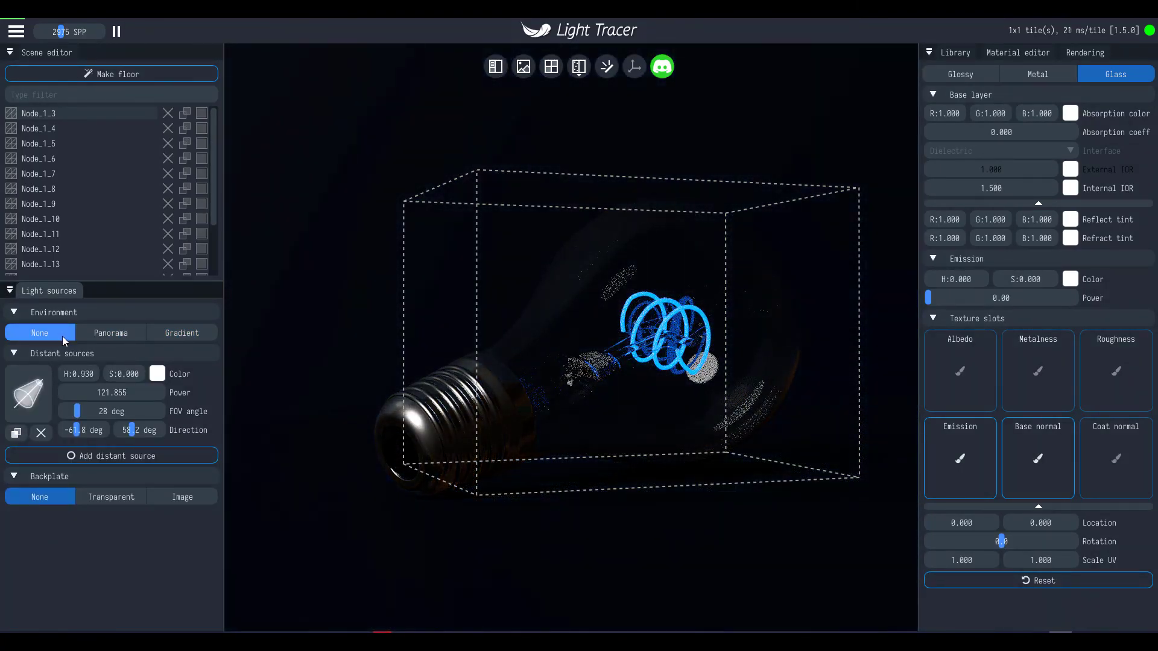
pyautogui.click(311, 283)
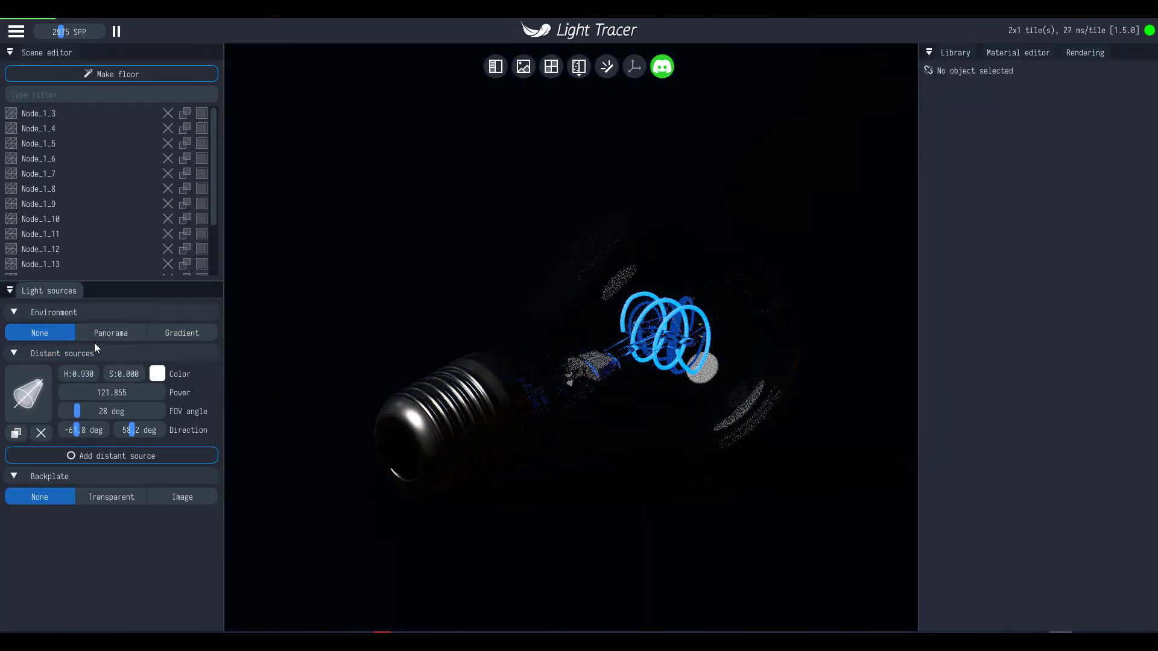